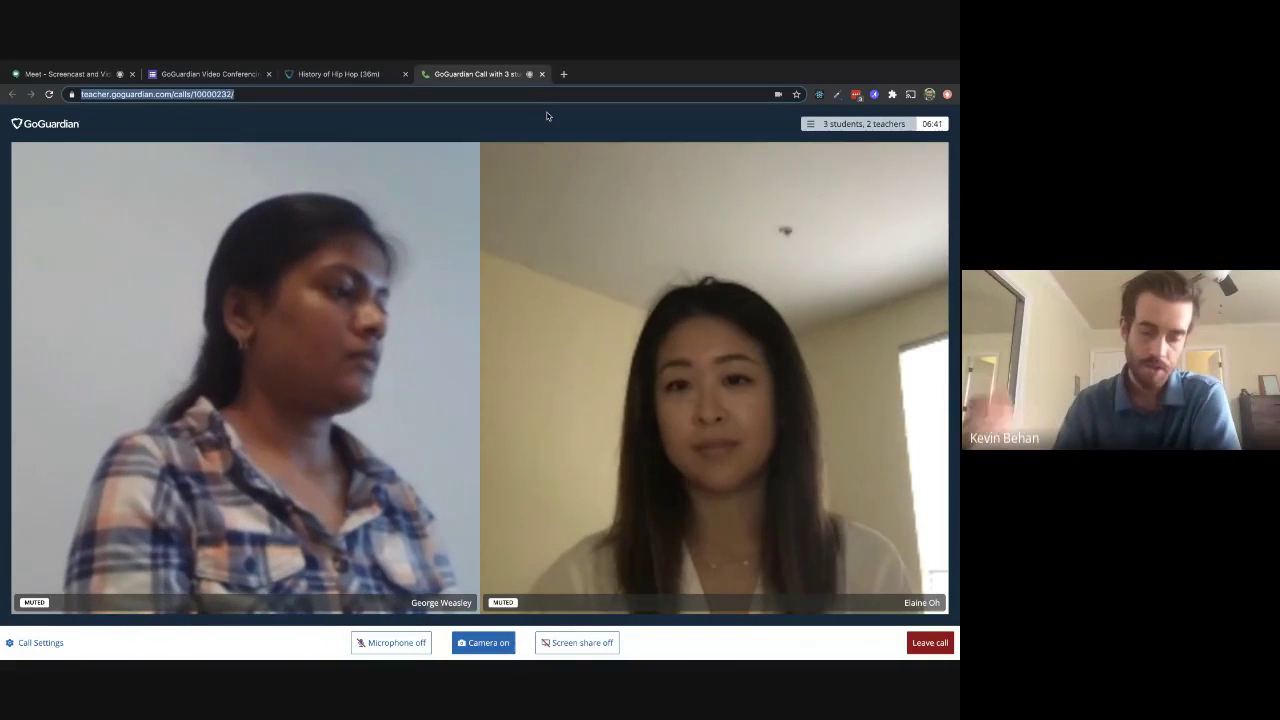
- Open the History of Hip Hop session's student call options and close the ended GoGuardian call tab
{"action": "mouse_move", "coordinate": [431, 212]}
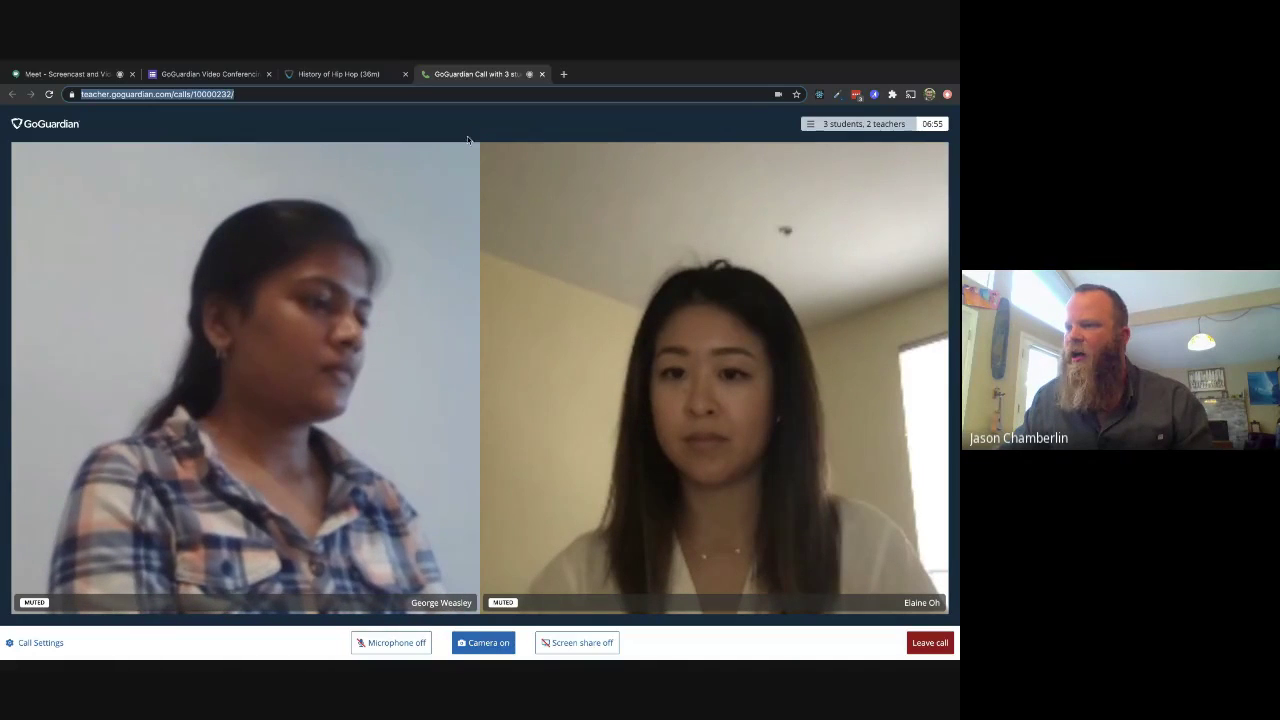
{"action": "left_click", "coordinate": [352, 73]}
{"action": "left_click", "coordinate": [372, 249]}
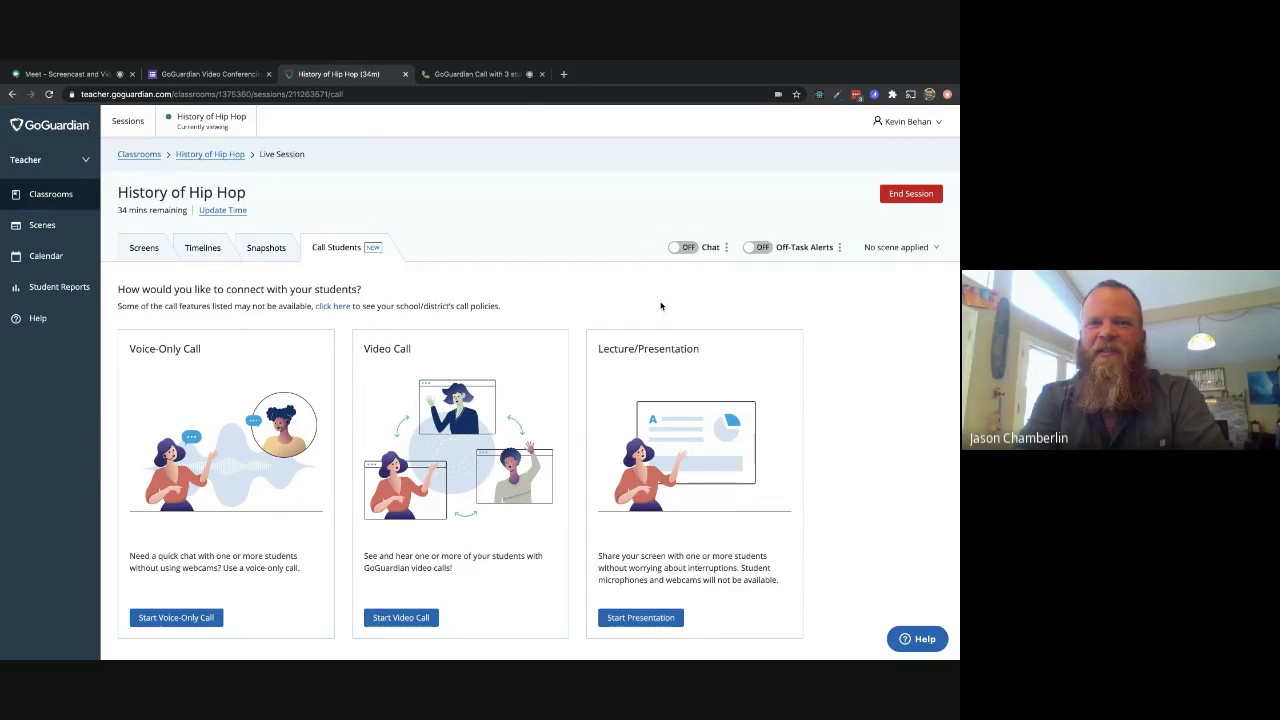
{"action": "left_click", "coordinate": [478, 76]}
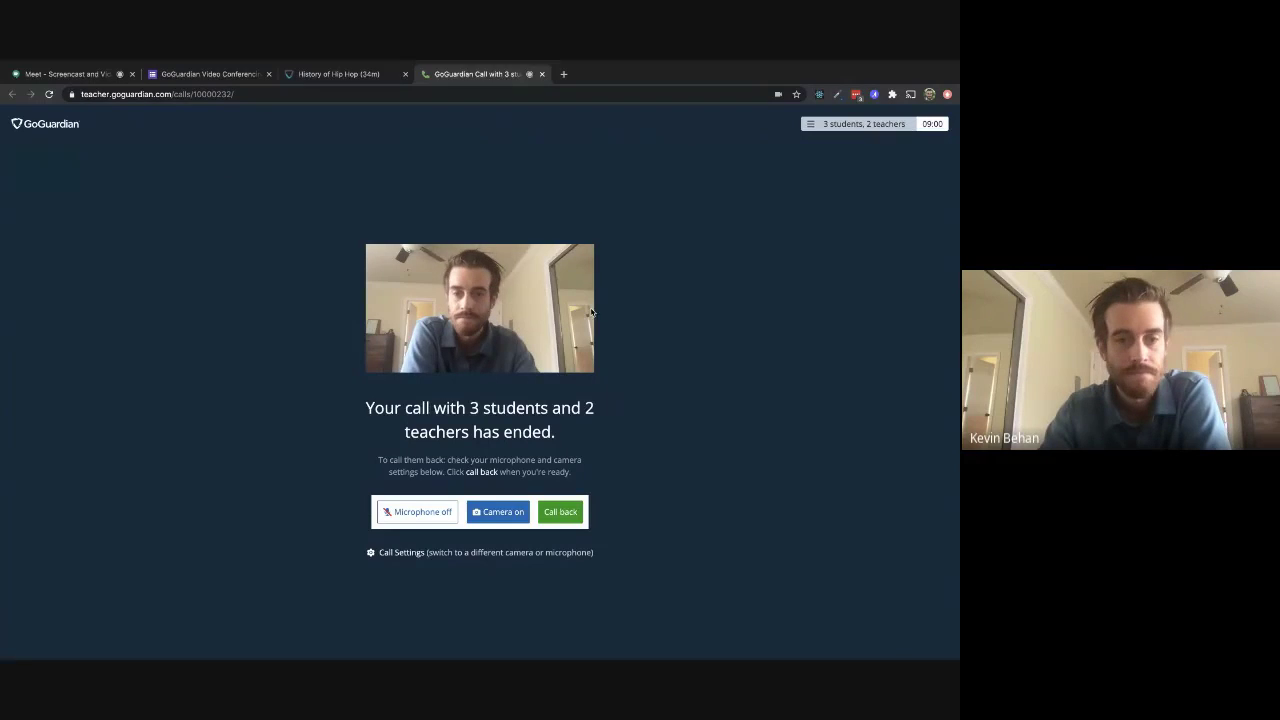
{"action": "left_click", "coordinate": [540, 75]}
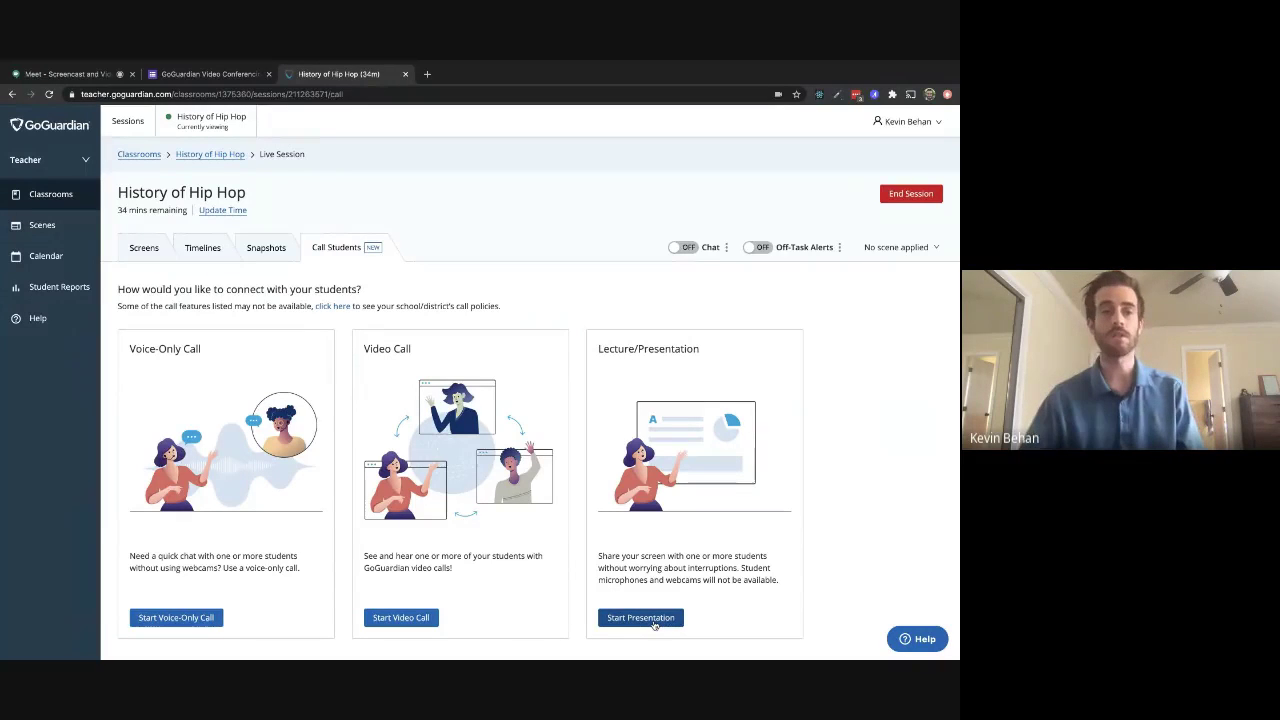
- Set up a Lecture/Presentation with the camera, microphone, screen presenting and student locking all enabled
{"action": "left_click", "coordinate": [652, 618]}
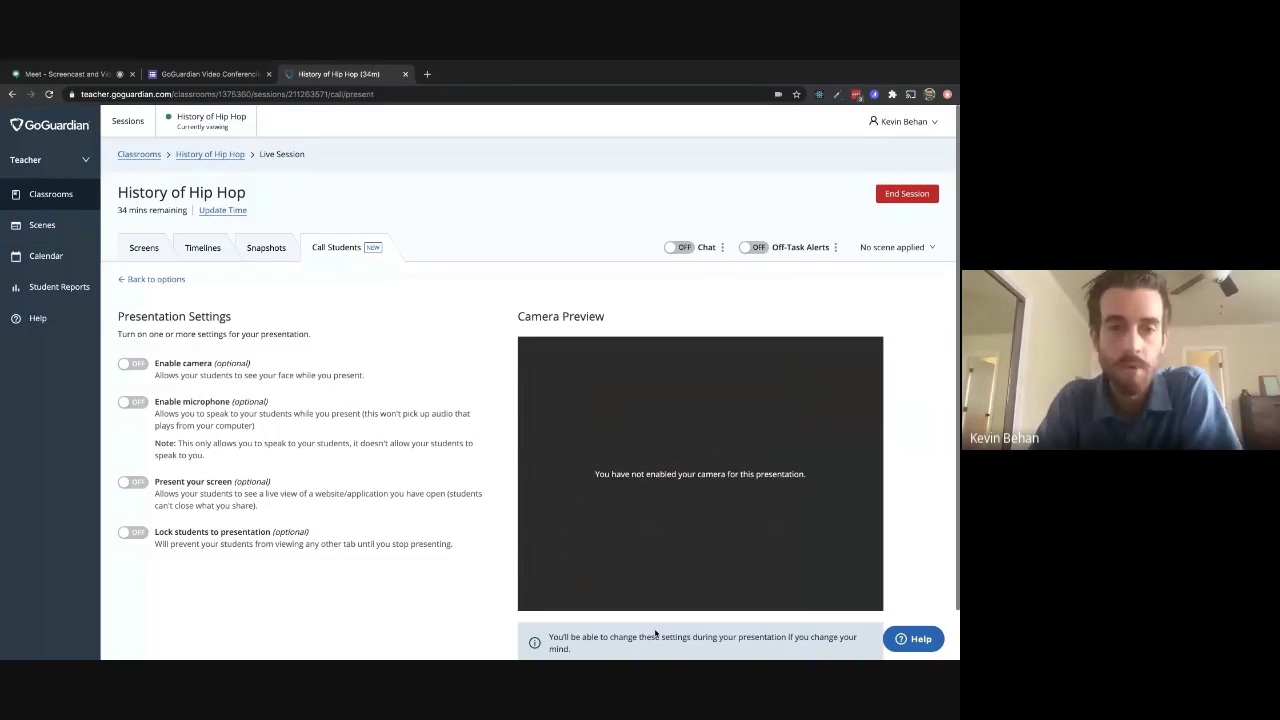
{"action": "scroll", "coordinate": [507, 540], "scroll_direction": "down", "scroll_amount": 1}
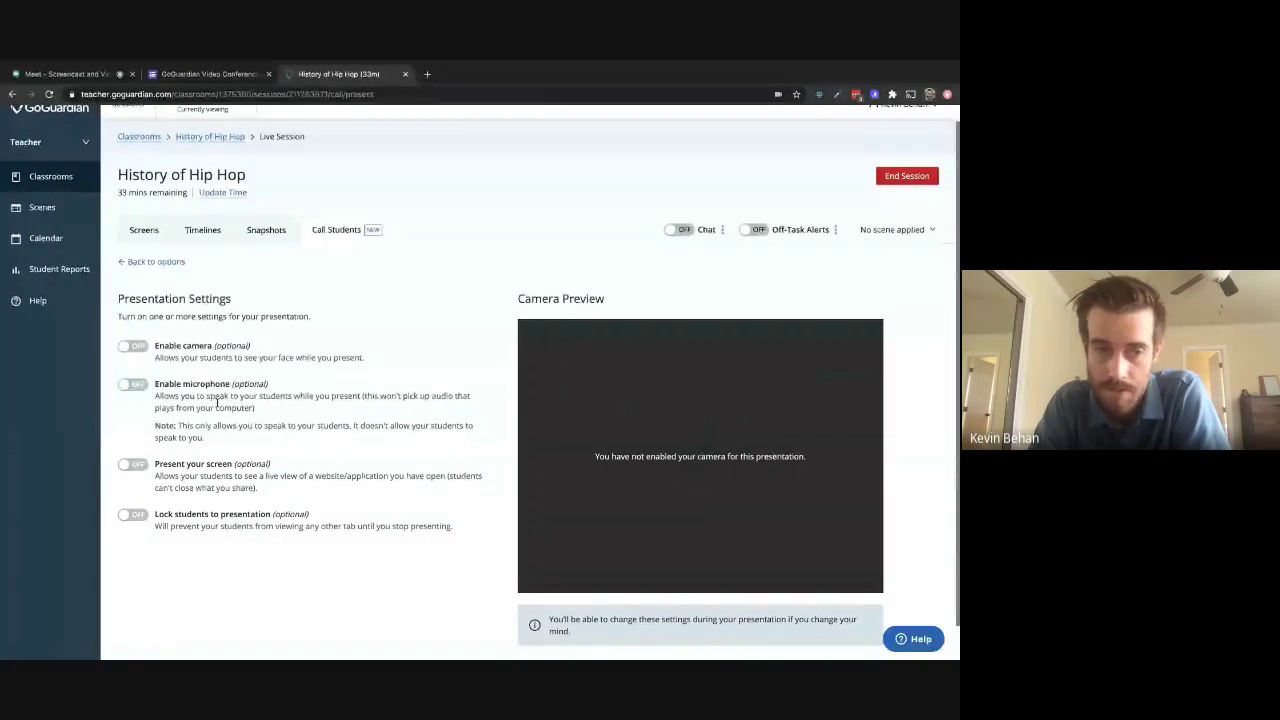
{"action": "scroll", "coordinate": [217, 405], "scroll_direction": "down", "scroll_amount": 1}
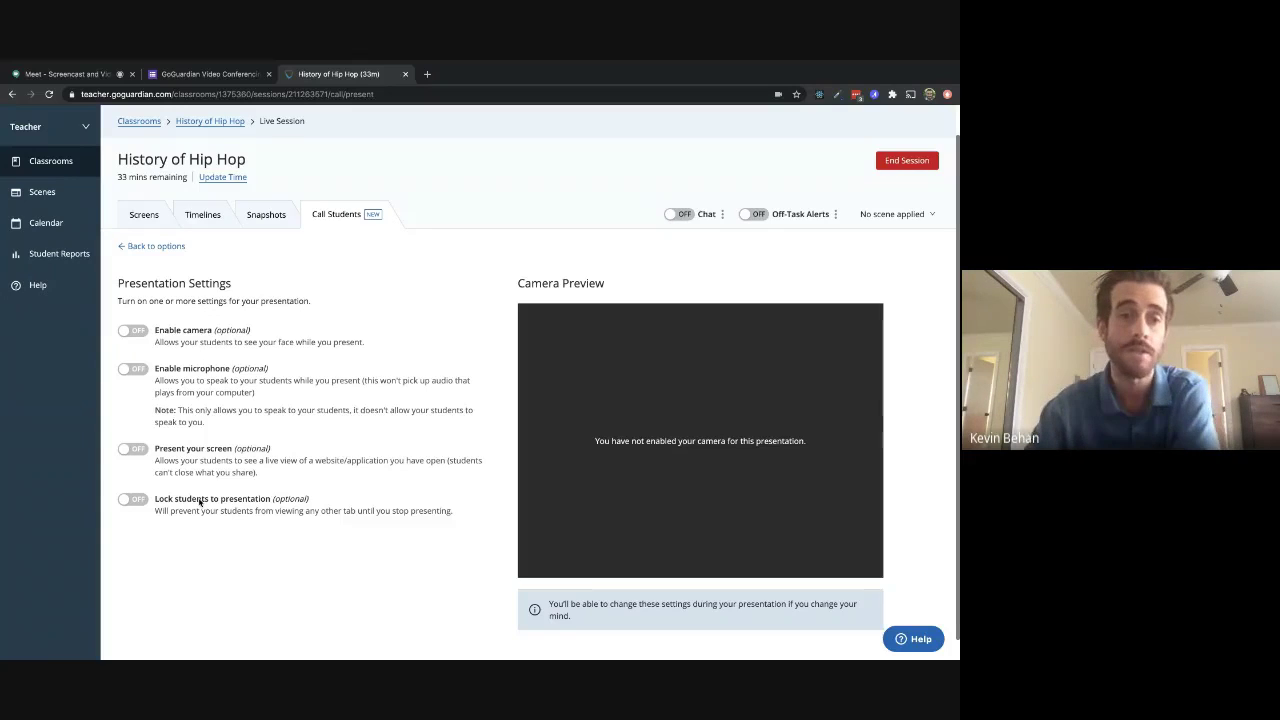
{"action": "left_click", "coordinate": [132, 330]}
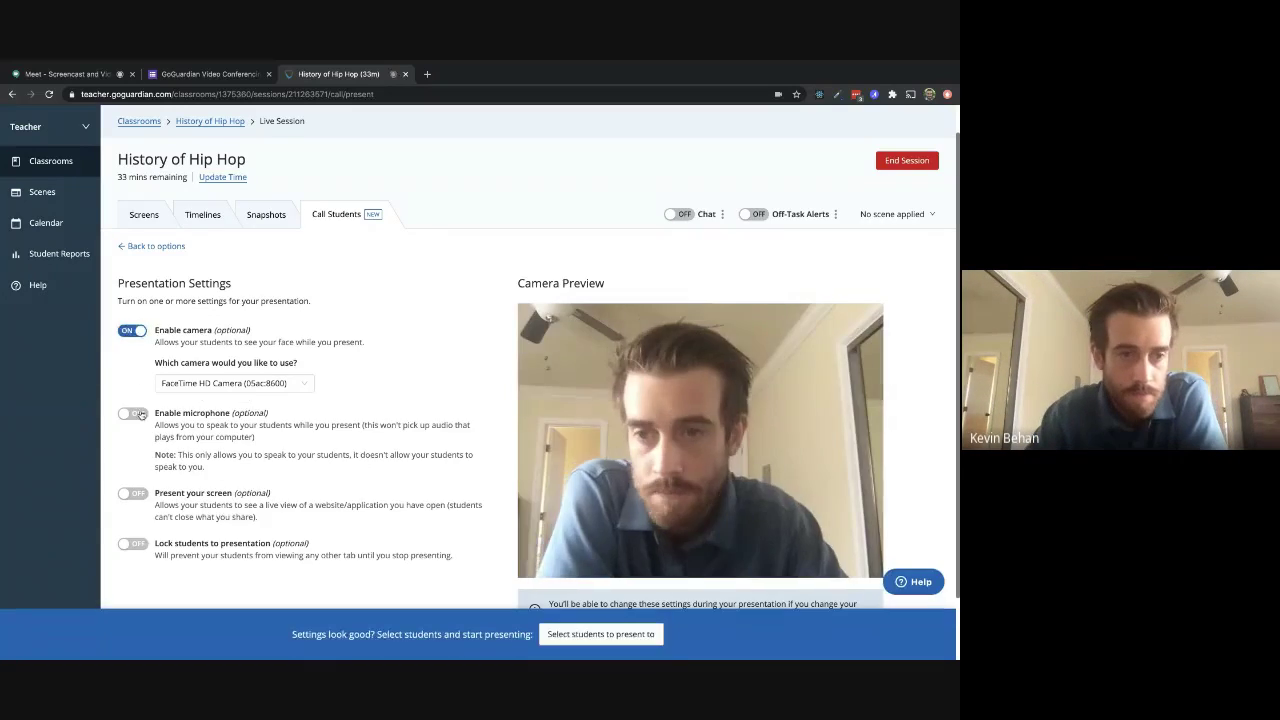
{"action": "left_click", "coordinate": [132, 413]}
{"action": "scroll", "coordinate": [343, 357], "scroll_direction": "down", "scroll_amount": 2}
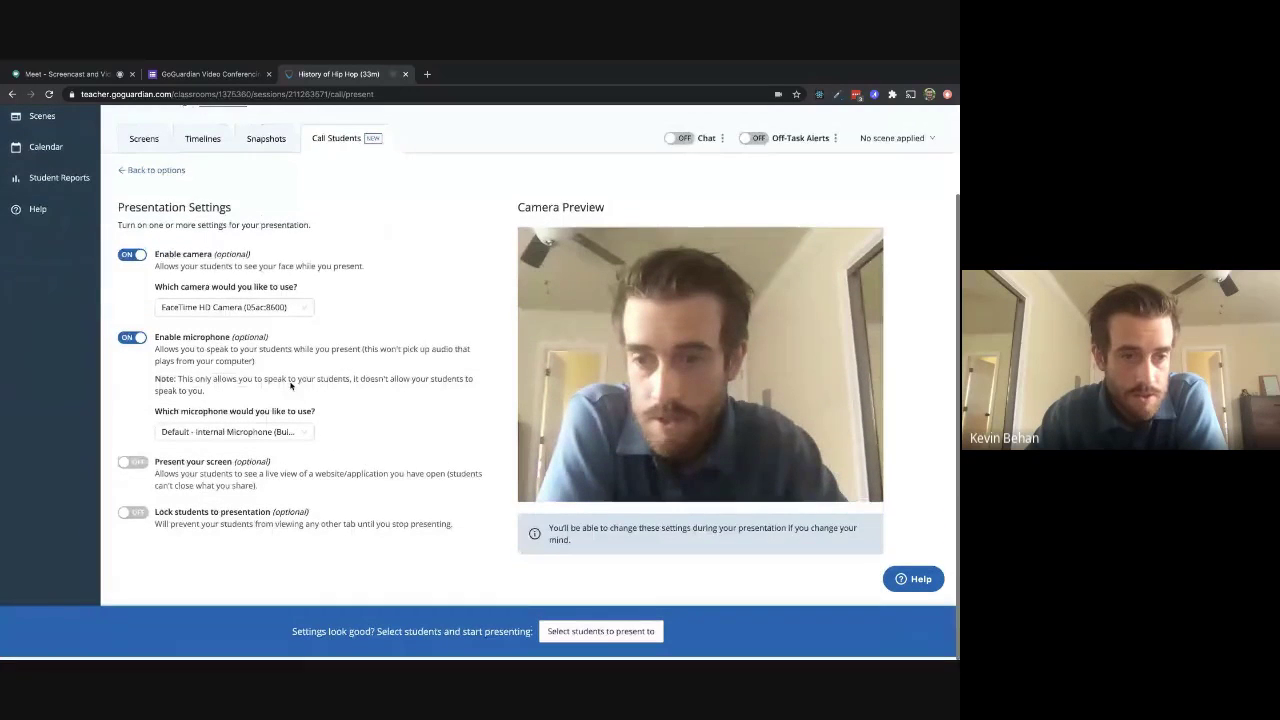
{"action": "left_click", "coordinate": [132, 464]}
{"action": "left_click", "coordinate": [132, 514]}
- Select all students for the presentation and share the GoGuardian Video Conferencing Feedback form tab with them
{"action": "left_click", "coordinate": [600, 634]}
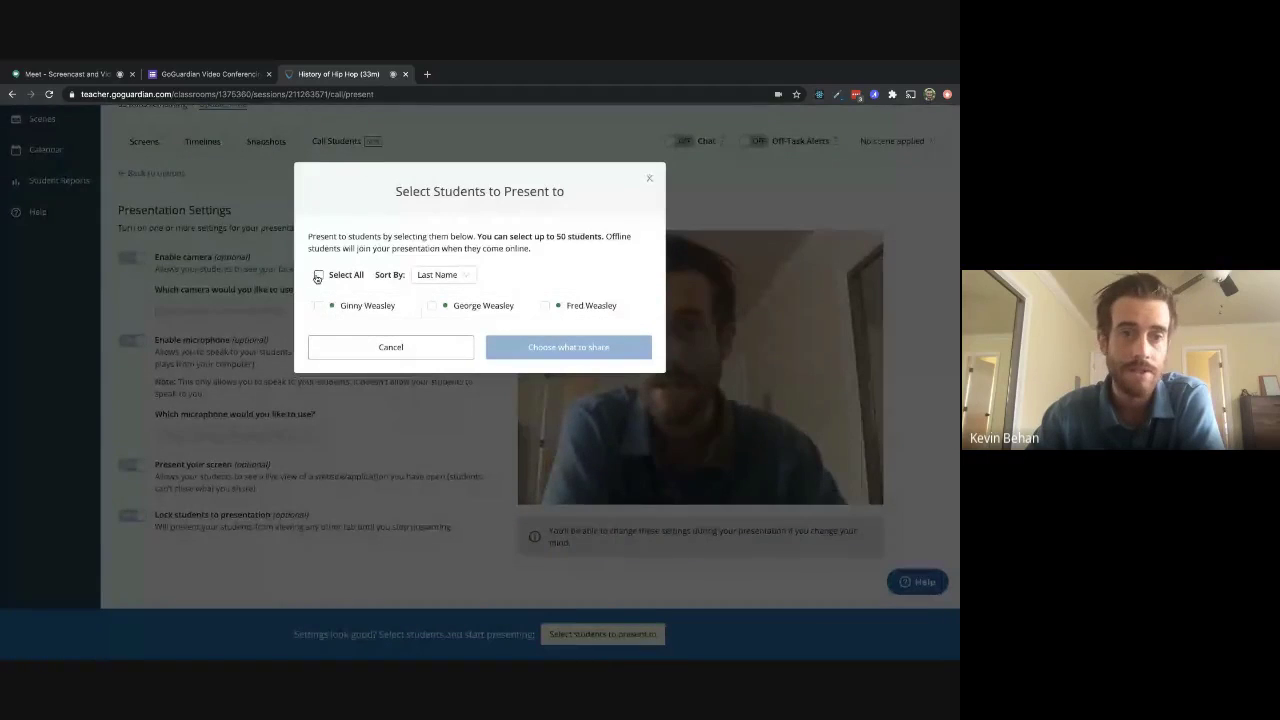
{"action": "left_click", "coordinate": [319, 275]}
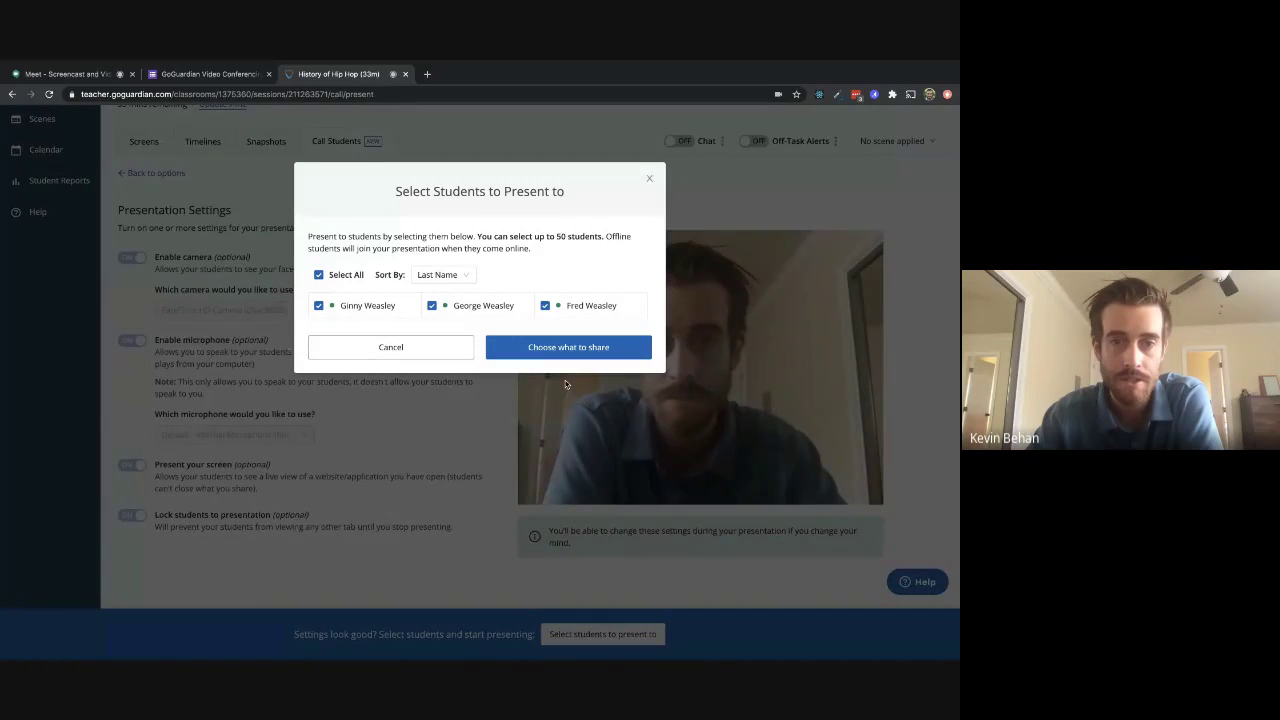
{"action": "left_click", "coordinate": [566, 347]}
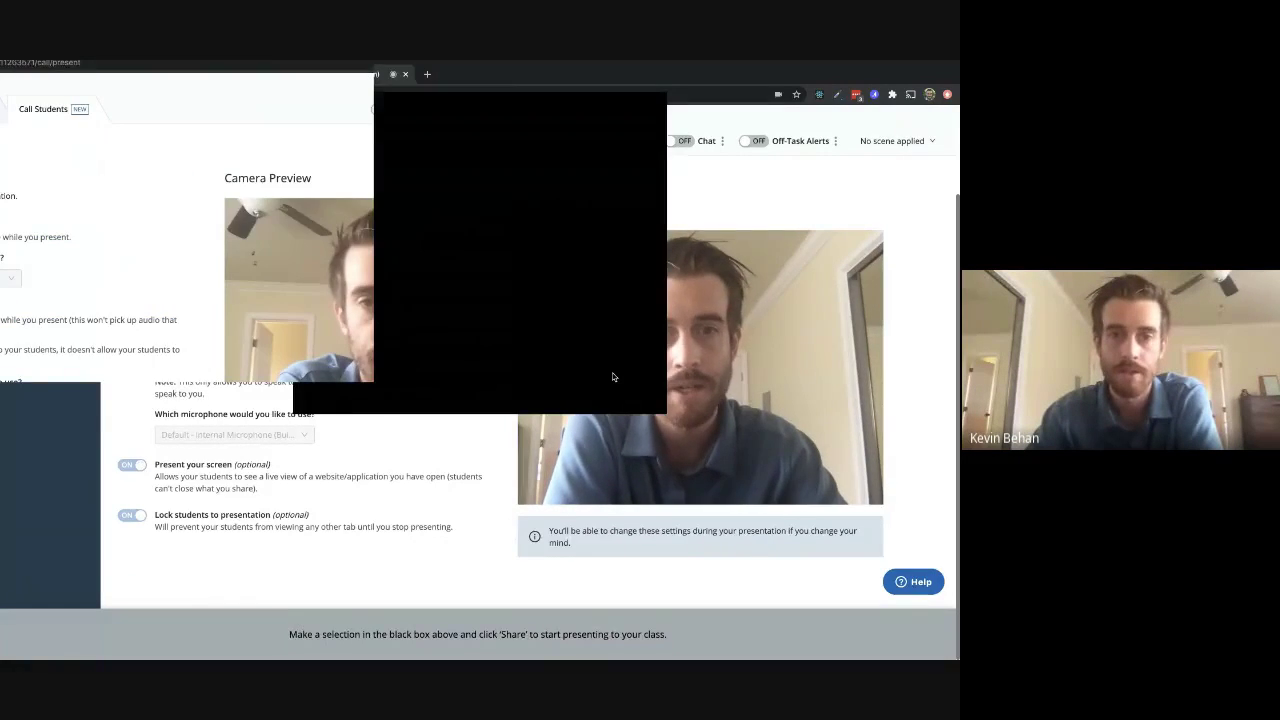
{"action": "left_click", "coordinate": [612, 372]}
- Look at the top of the shared feedback form, return to the History of Hip Hop session and stop presenting
{"action": "scroll", "coordinate": [760, 350], "scroll_direction": "up", "scroll_amount": 5}
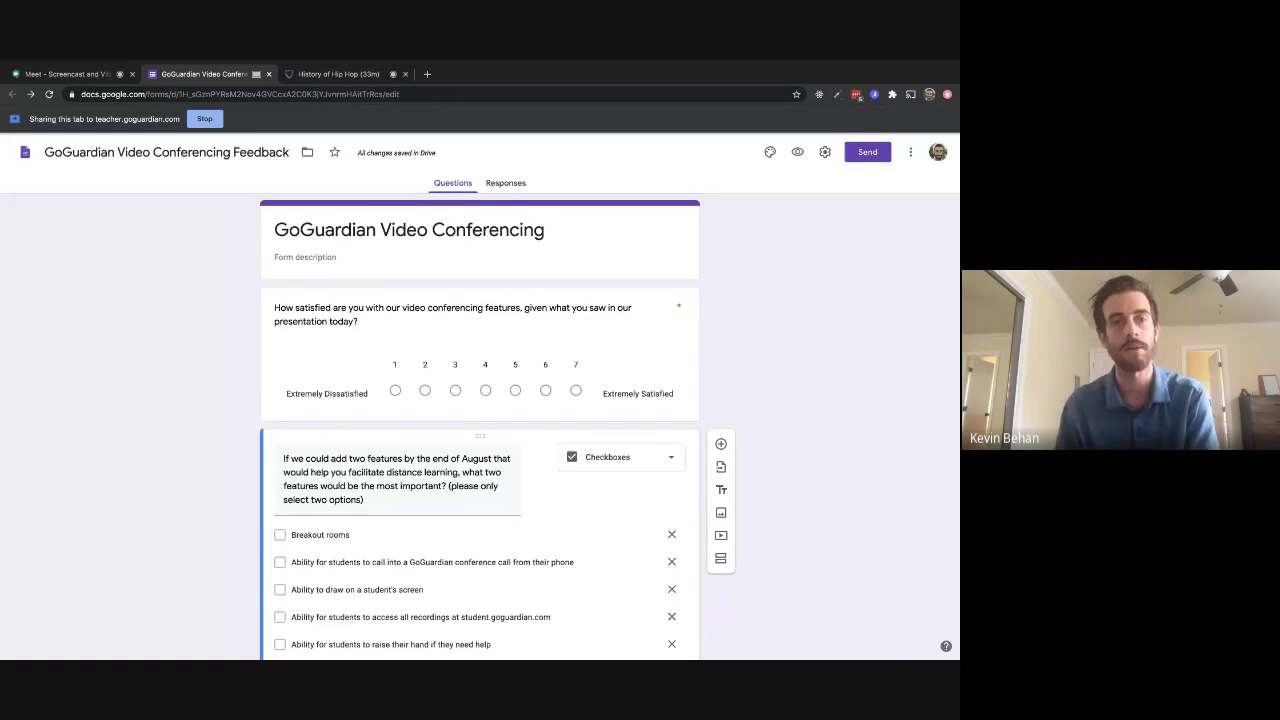
{"action": "left_click", "coordinate": [336, 74]}
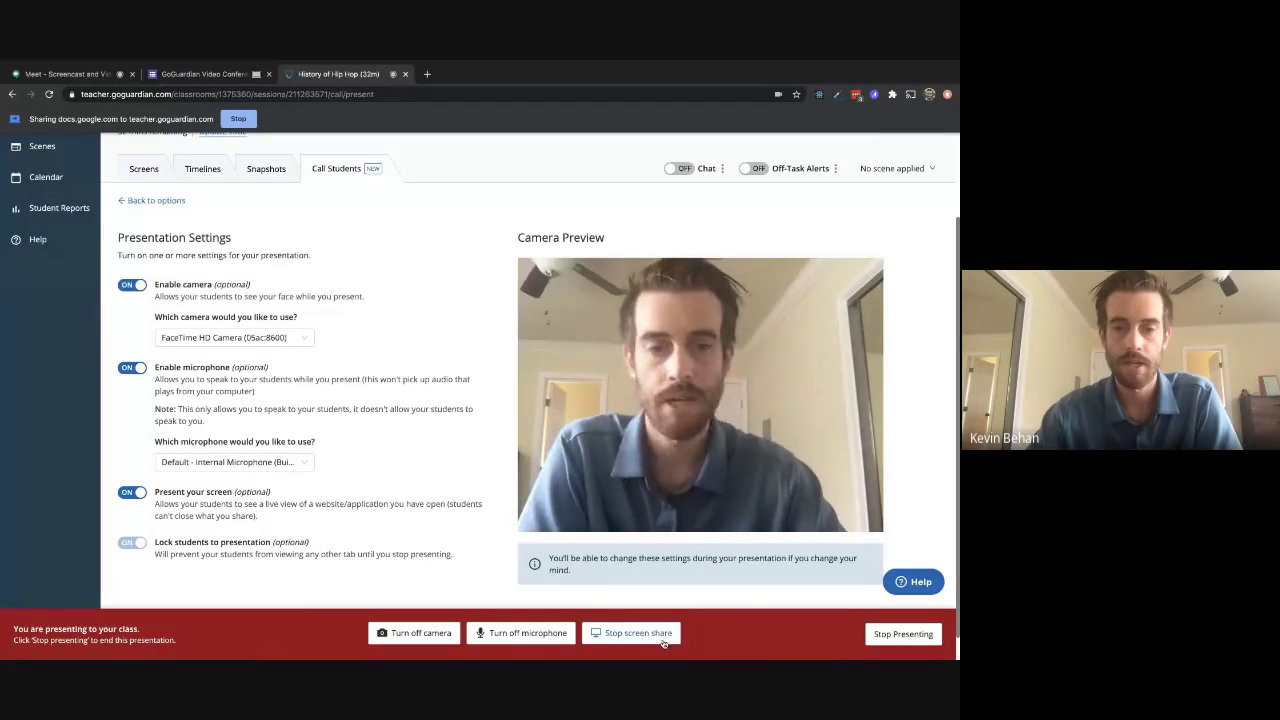
{"action": "left_click", "coordinate": [905, 634]}
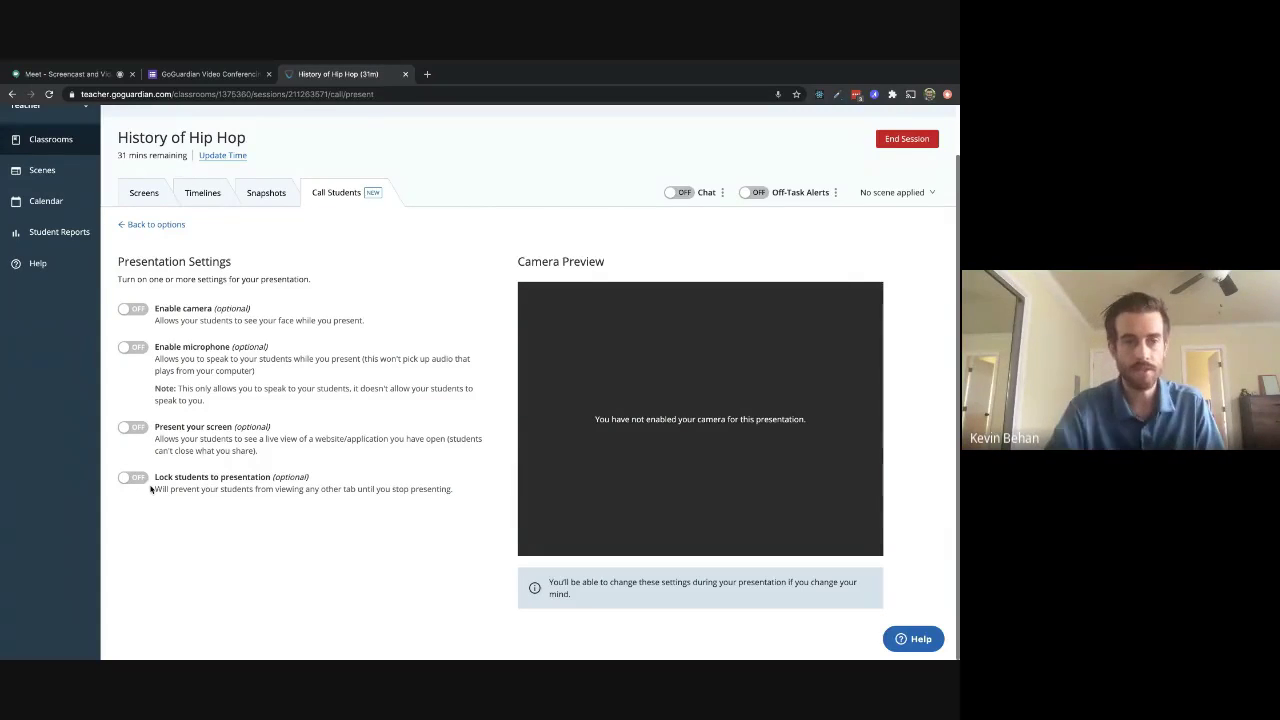
{"action": "left_click", "coordinate": [124, 316]}
{"action": "left_click", "coordinate": [132, 521]}
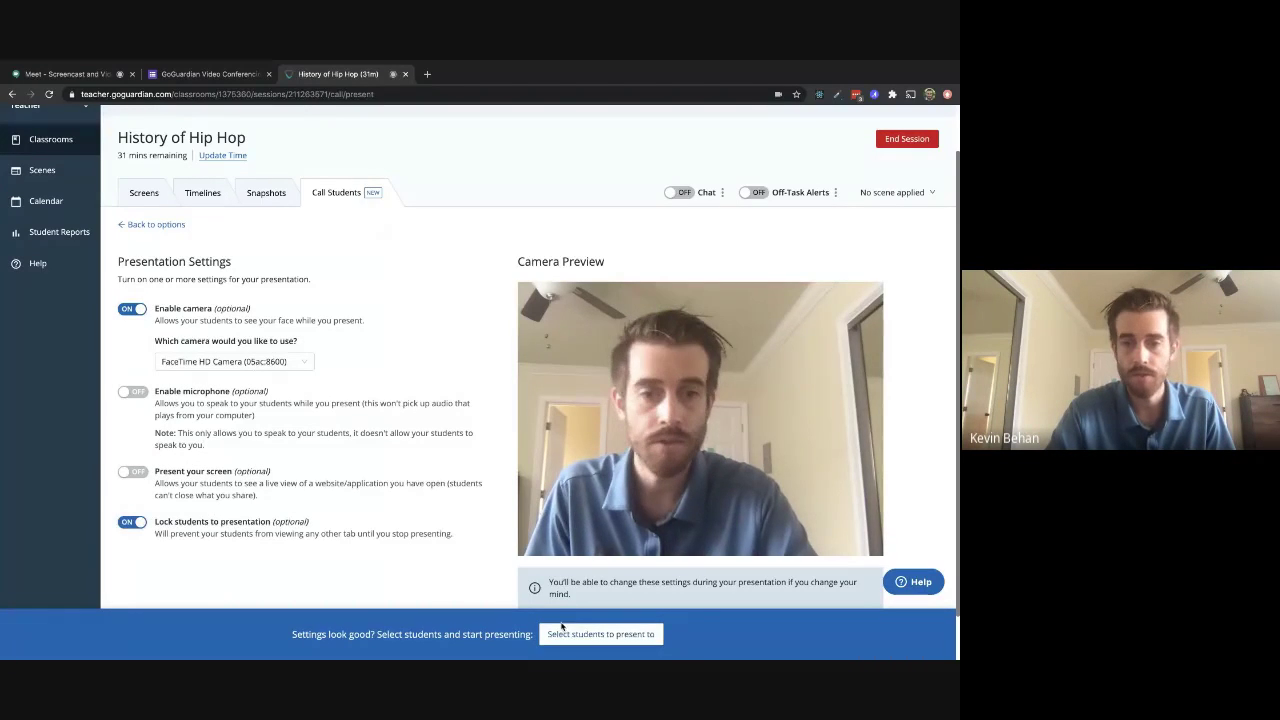
{"action": "left_click", "coordinate": [562, 628]}
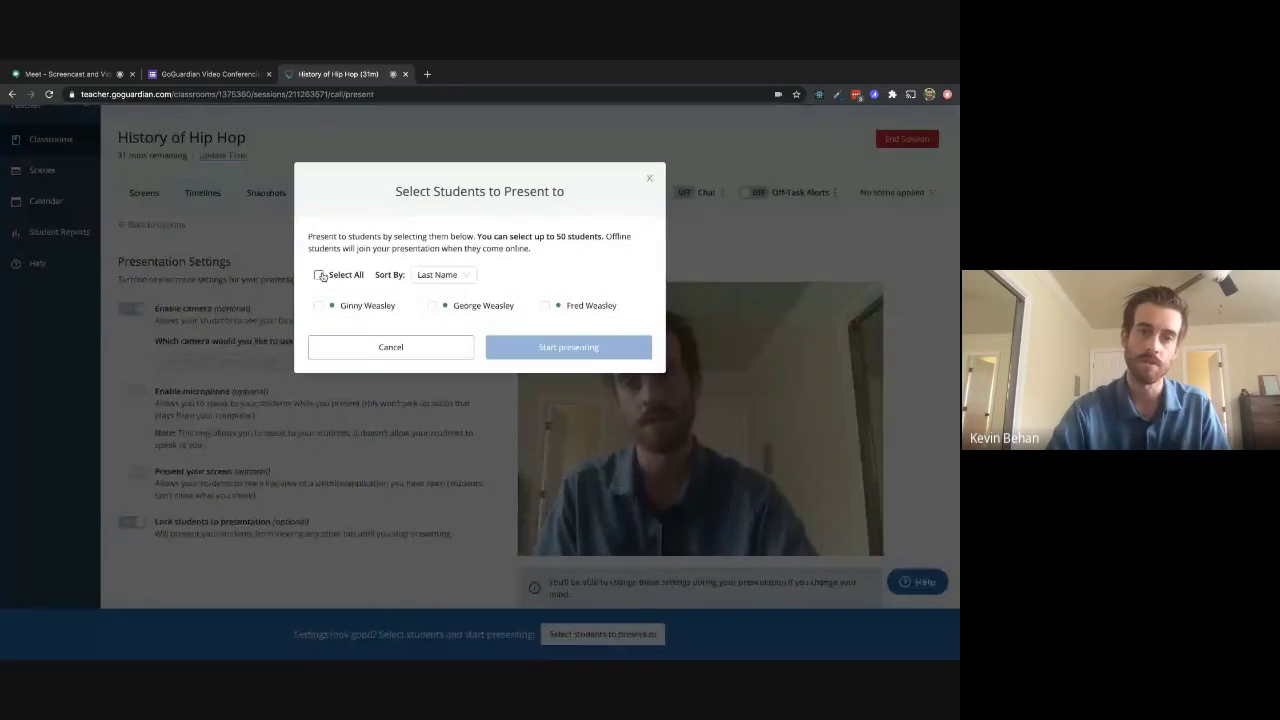
{"action": "left_click", "coordinate": [320, 276]}
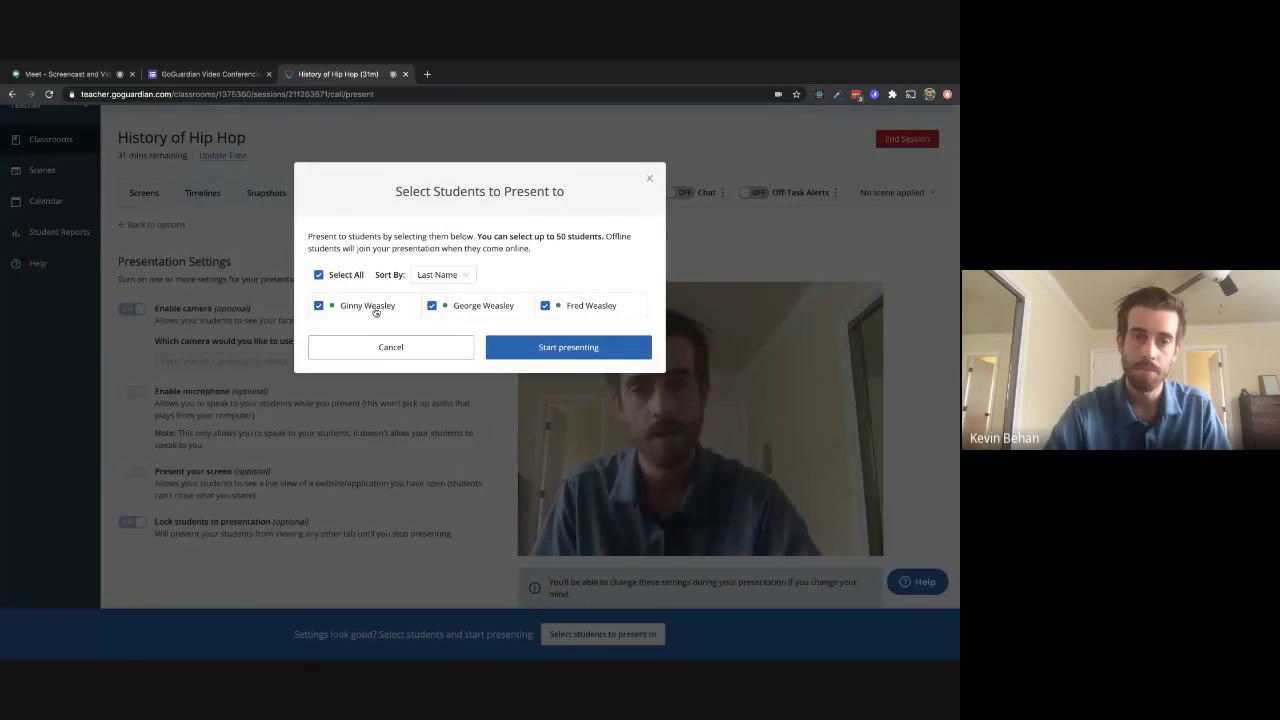
{"action": "left_click", "coordinate": [375, 310]}
{"action": "left_click", "coordinate": [545, 305]}
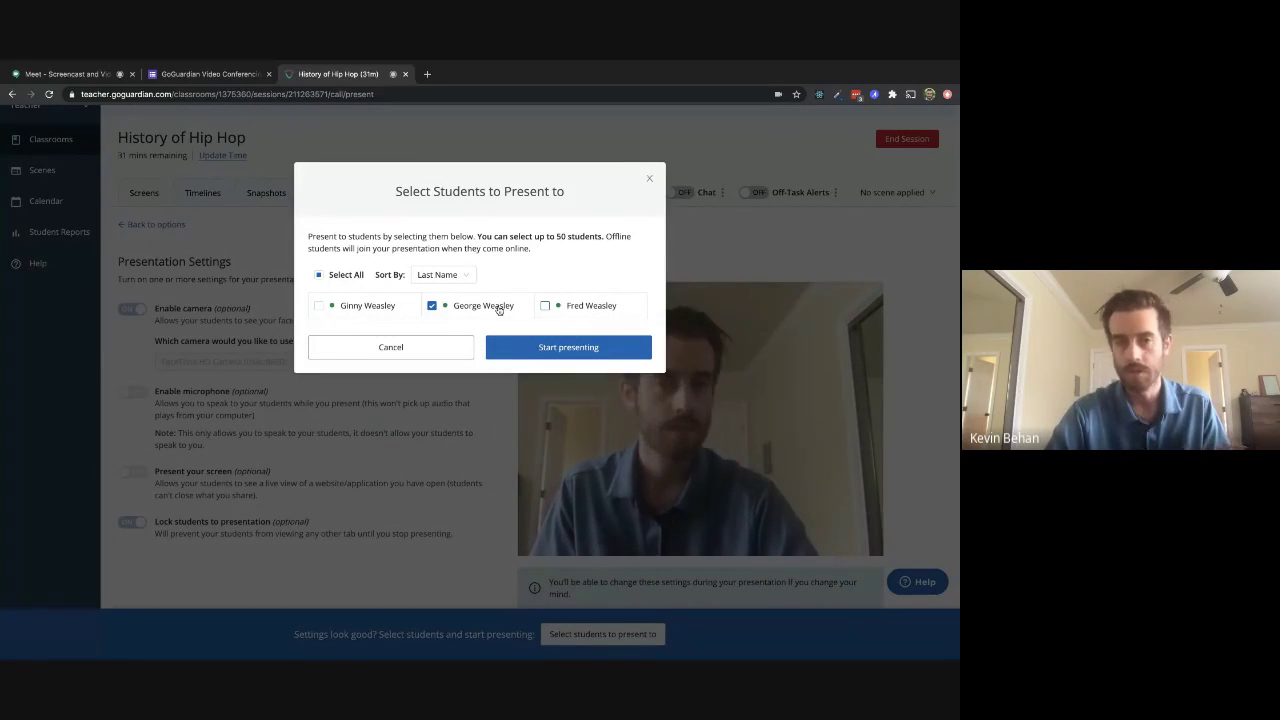
{"action": "left_click", "coordinate": [652, 179]}
{"action": "left_click", "coordinate": [132, 311]}
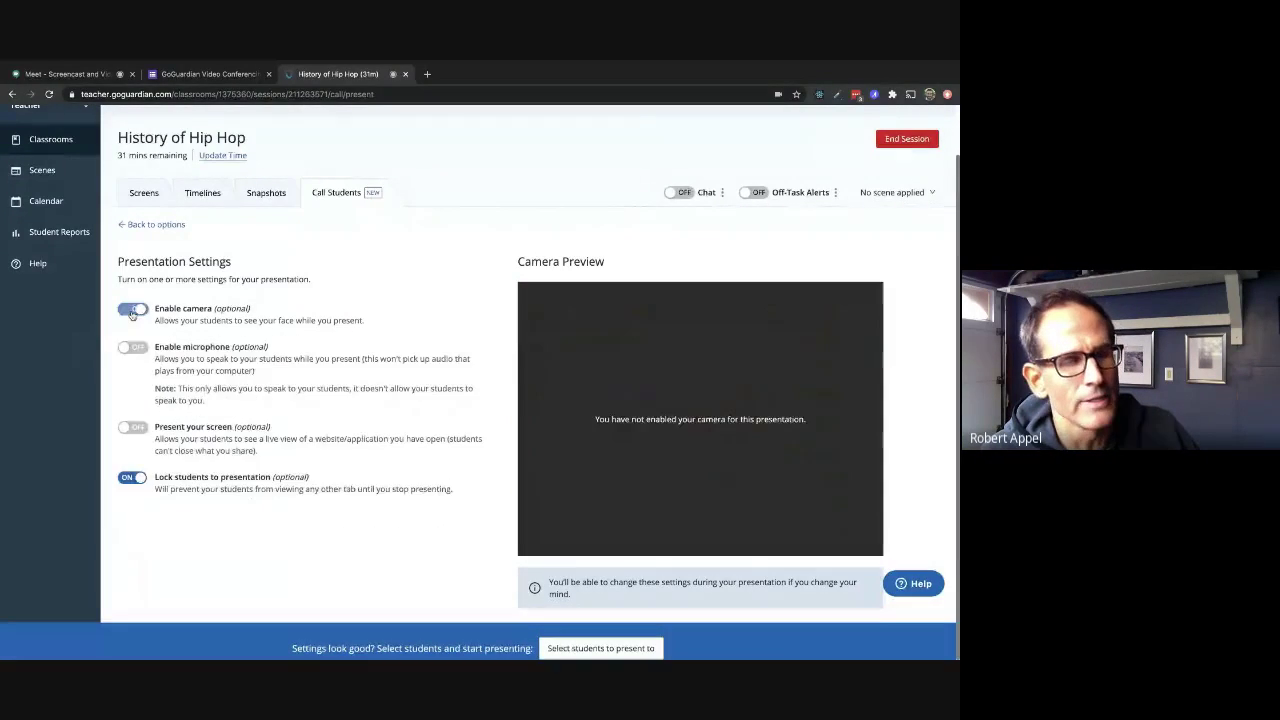
{"action": "left_click", "coordinate": [132, 477]}
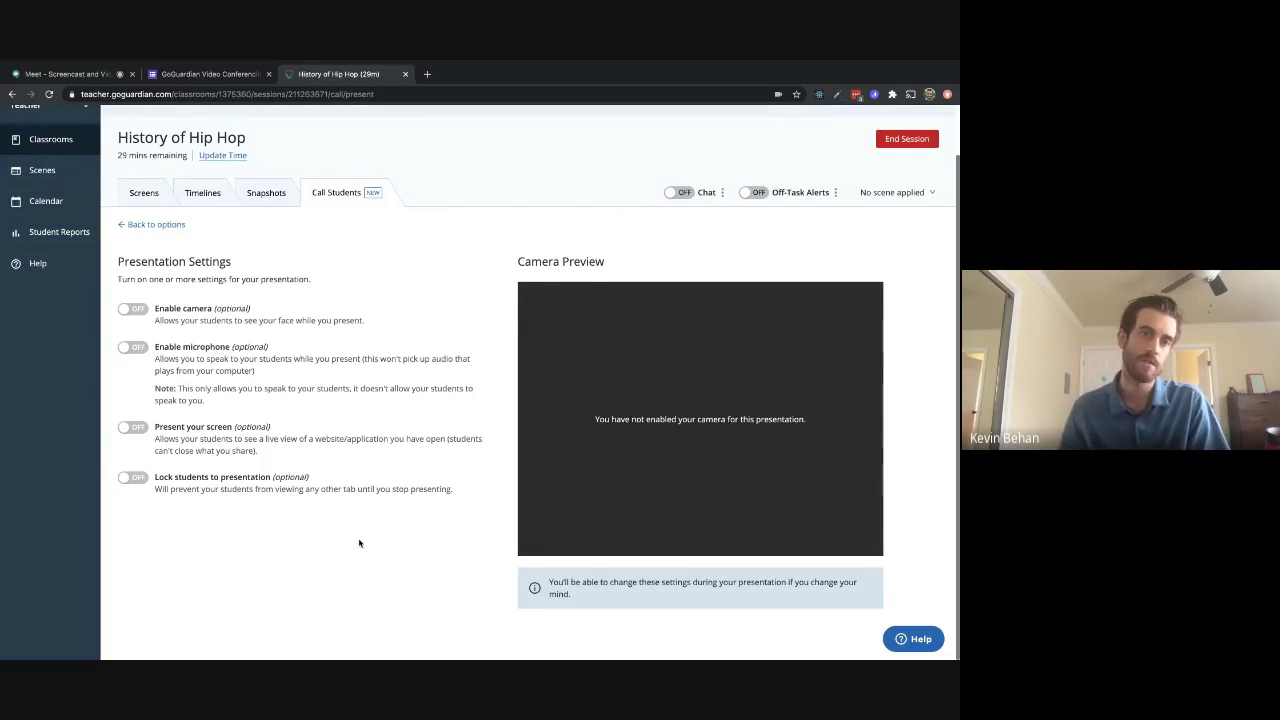
- View the teachers assigned to the History of Hip Hop classroom
{"action": "scroll", "coordinate": [287, 455], "scroll_direction": "up", "scroll_amount": 2}
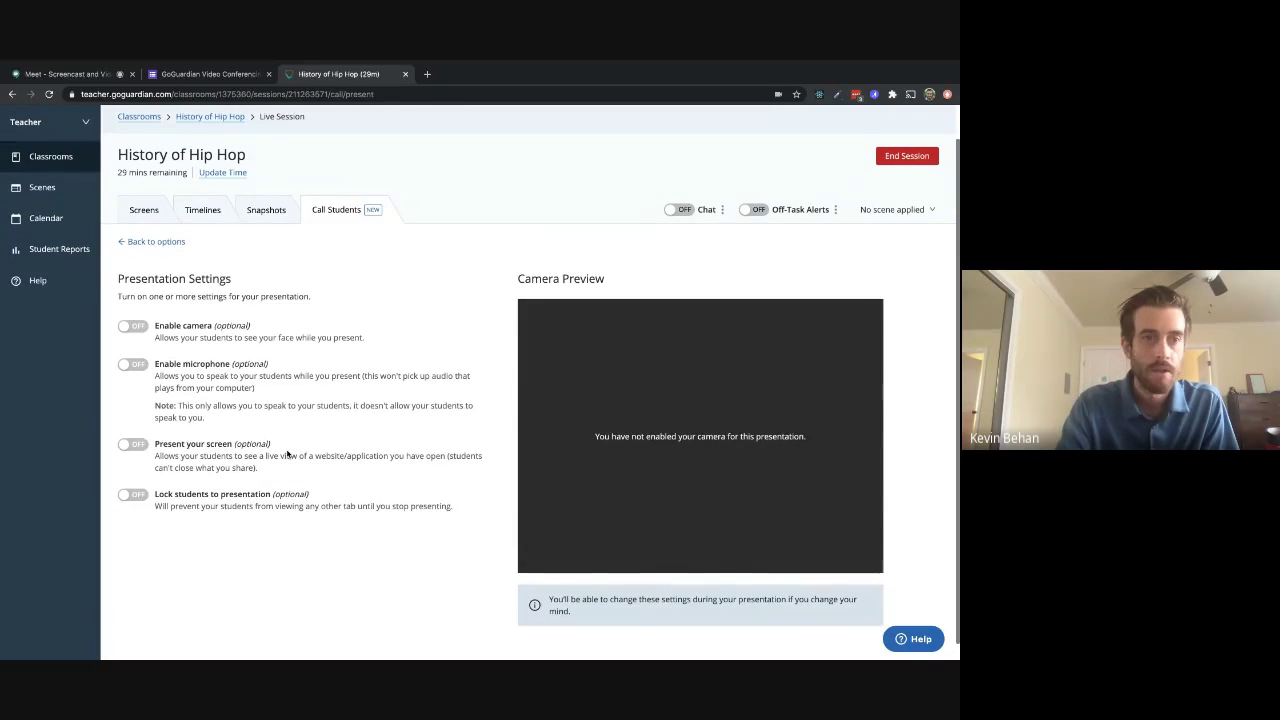
{"action": "left_click", "coordinate": [52, 194]}
{"action": "left_click", "coordinate": [615, 320]}
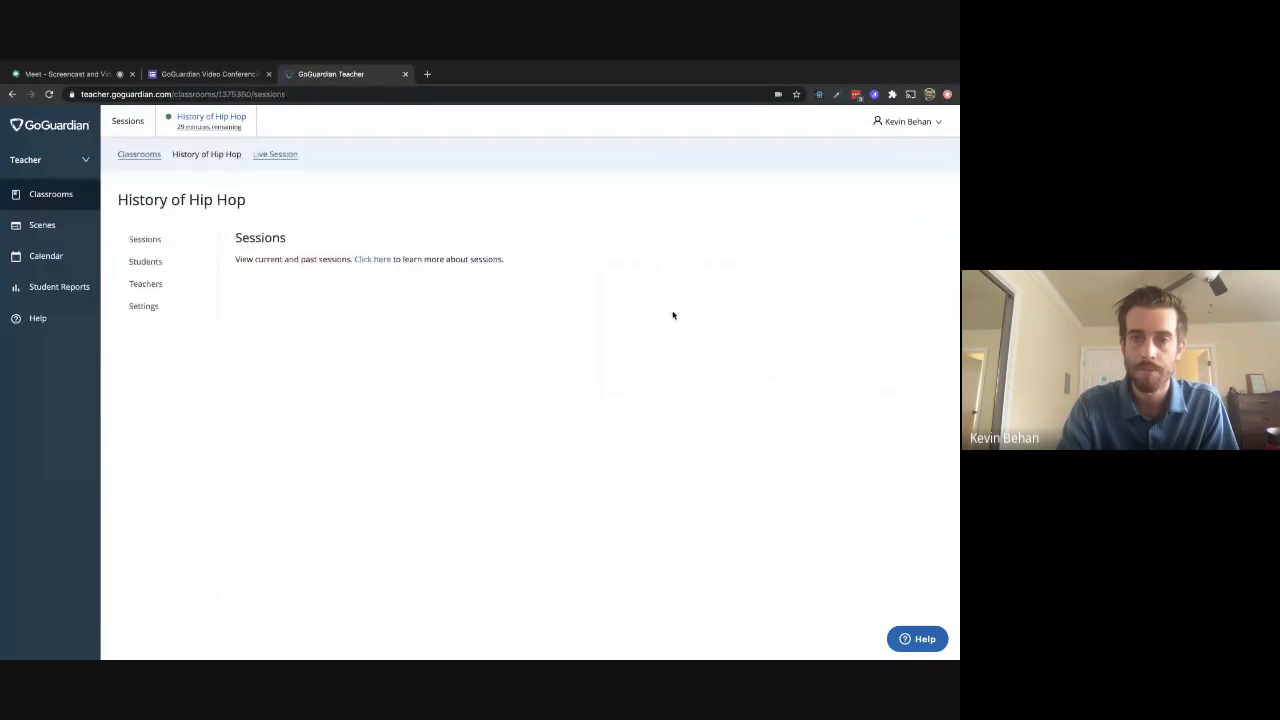
{"action": "left_click", "coordinate": [145, 283]}
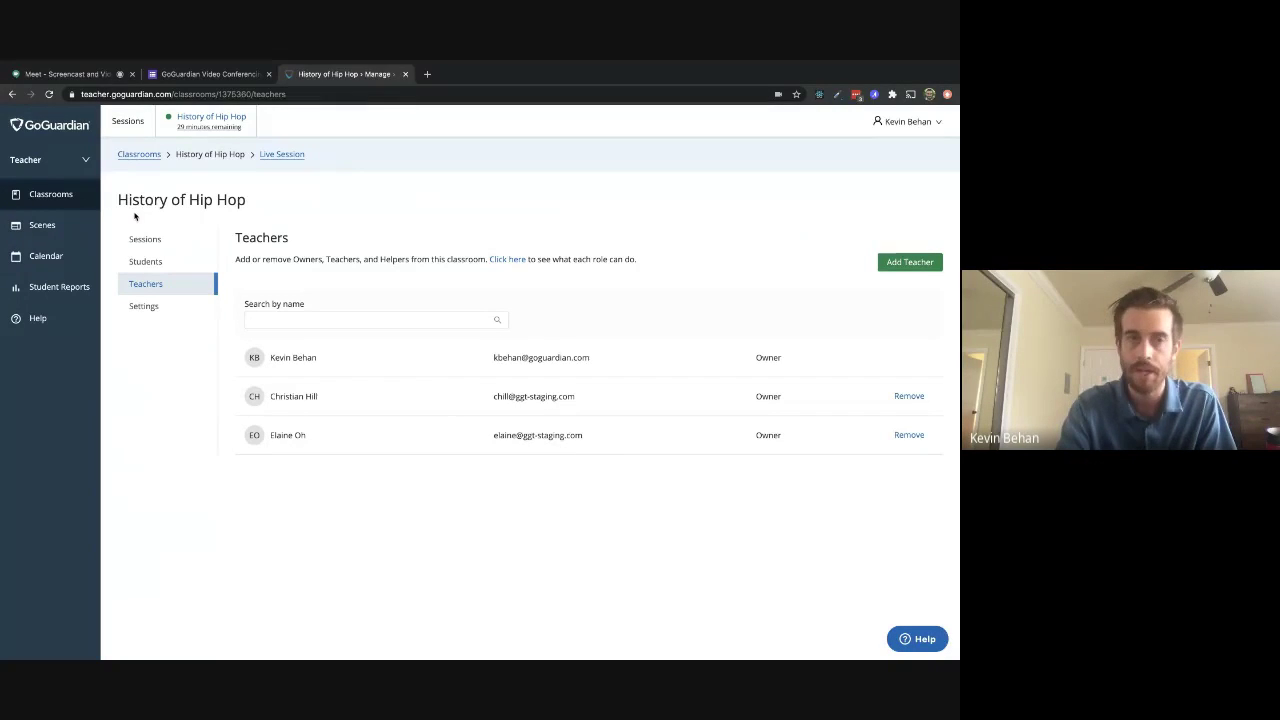
- Reopen the History of Hip Hop classroom from the classroom list and view its enrolled students
{"action": "left_click", "coordinate": [51, 194]}
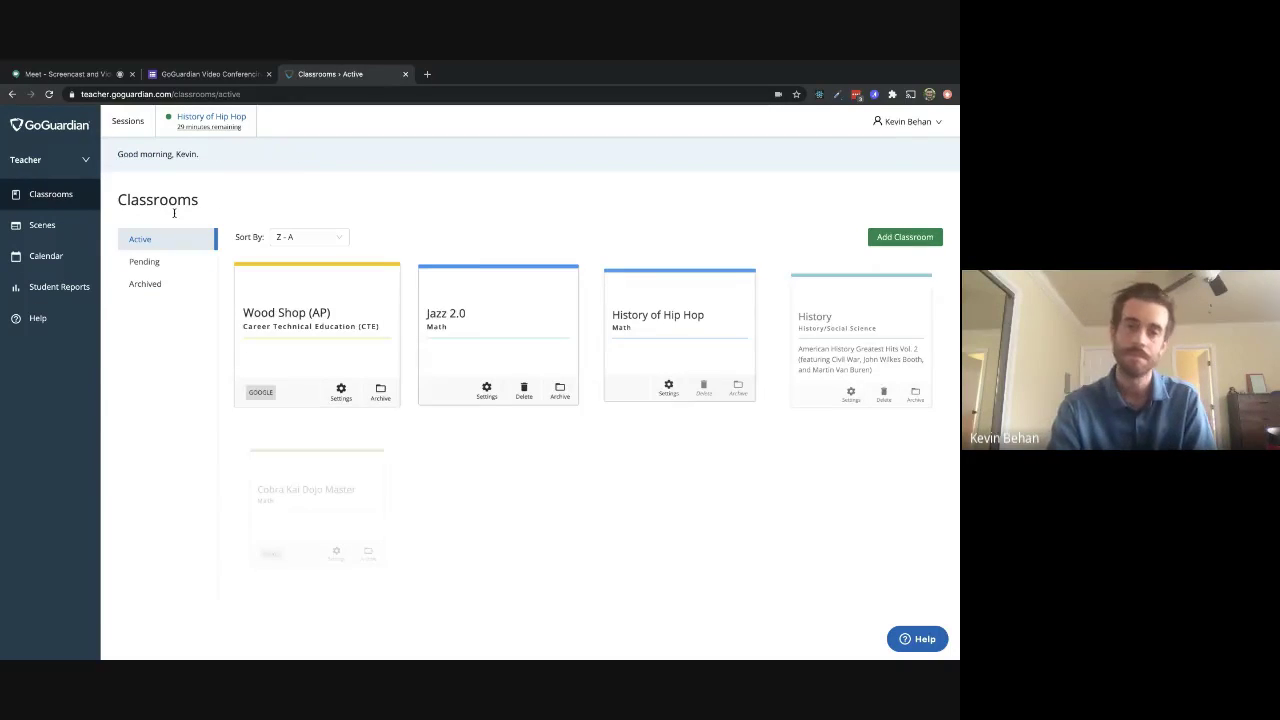
{"action": "left_click", "coordinate": [703, 331]}
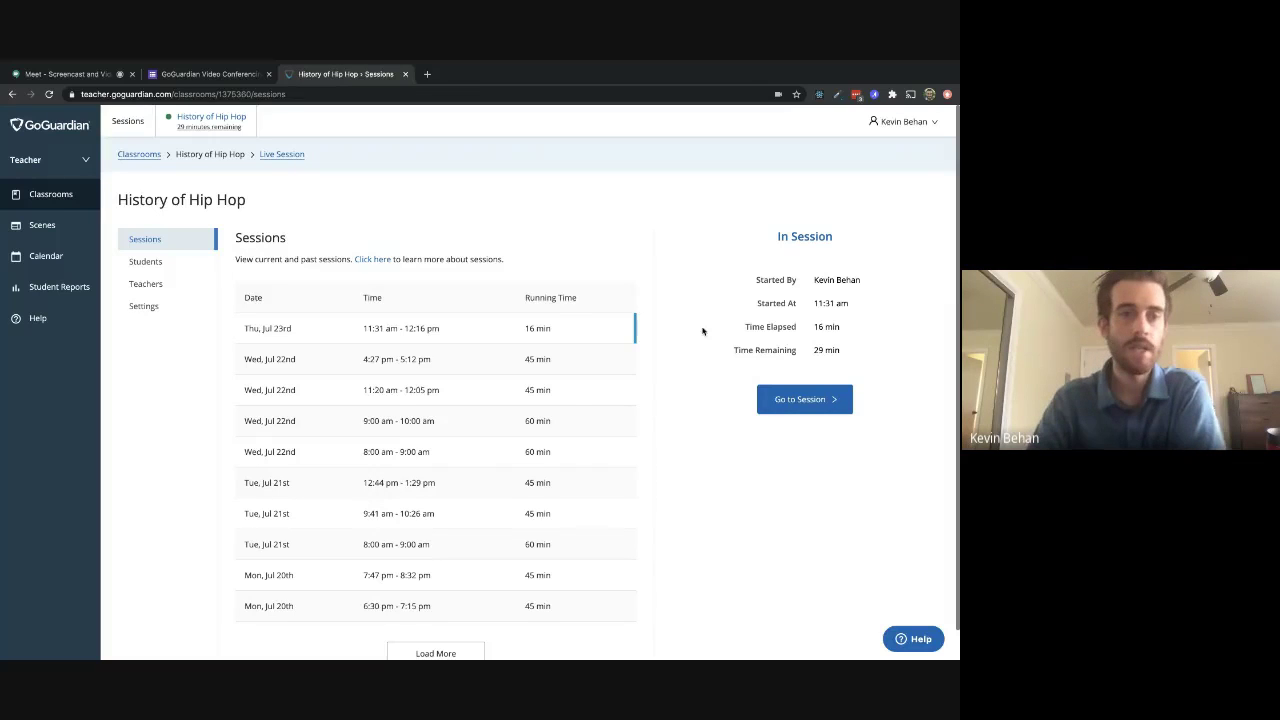
{"action": "left_click", "coordinate": [170, 265]}
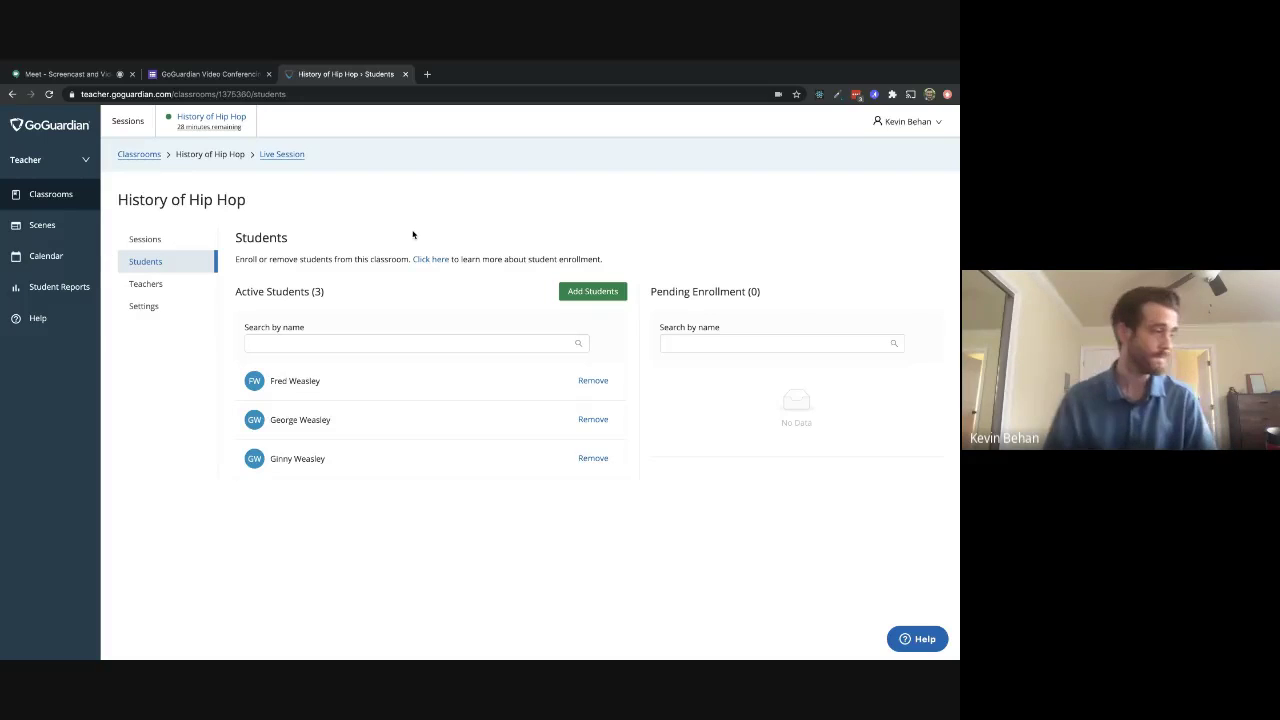
- Reenter the live History of Hip Hop session and open its options for calling students
{"action": "left_click", "coordinate": [83, 200]}
{"action": "left_click", "coordinate": [690, 318]}
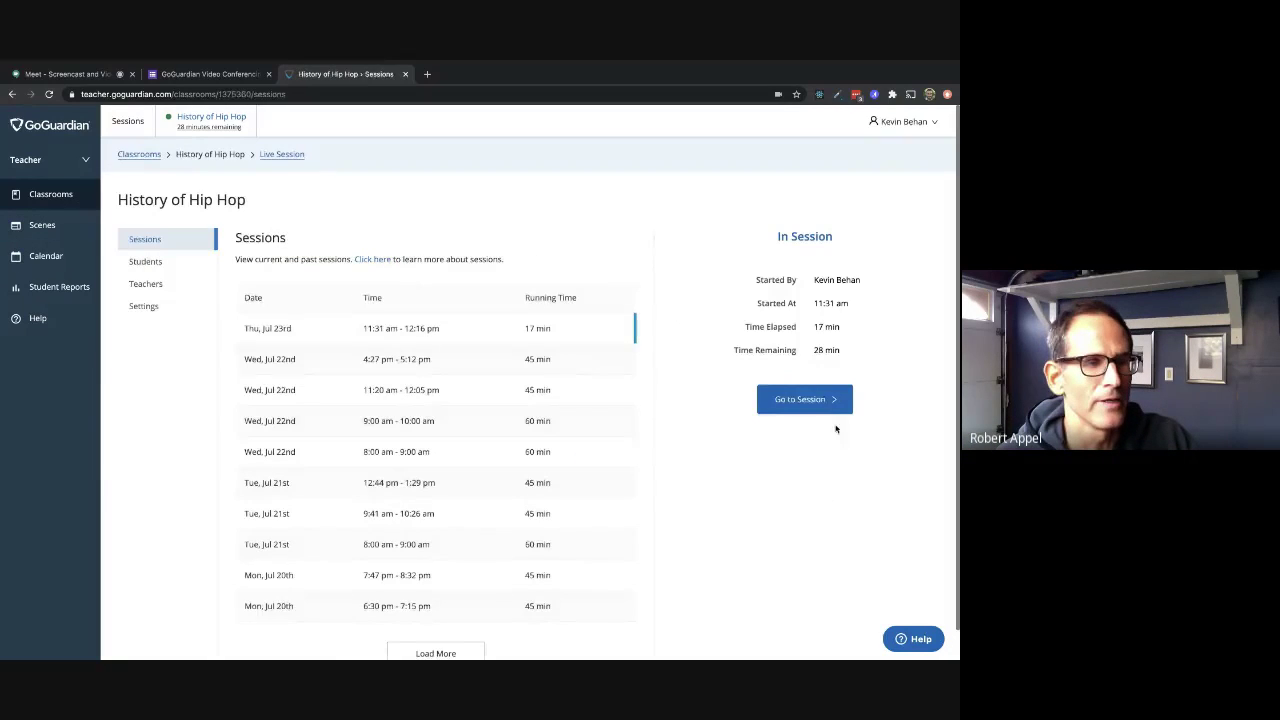
{"action": "left_click", "coordinate": [831, 410]}
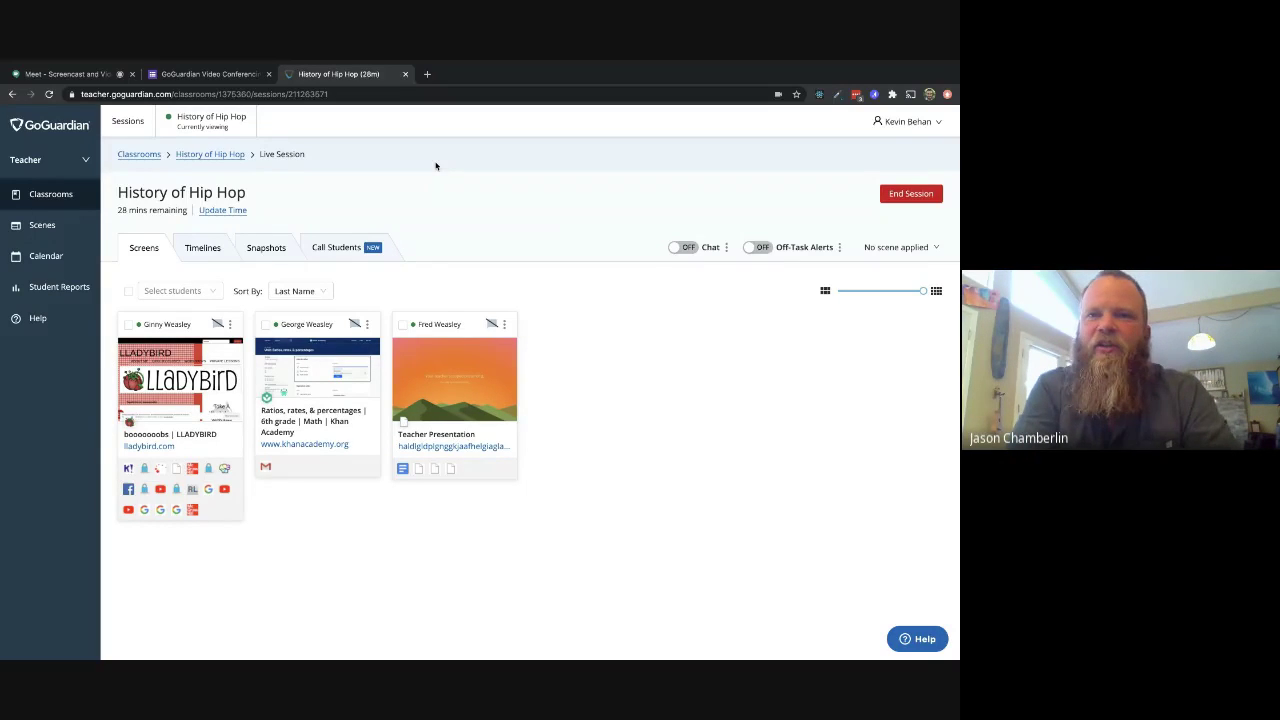
{"action": "left_click", "coordinate": [334, 246]}
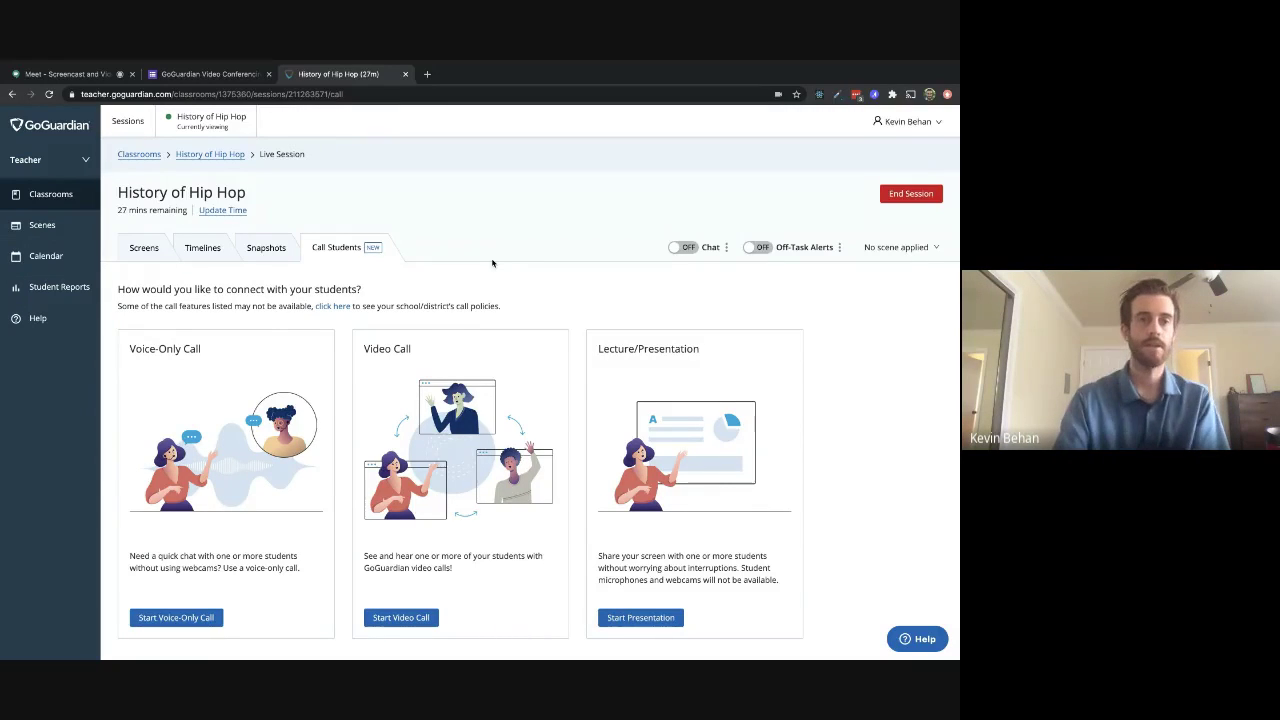
- Check the Google Meet call, turn on chat for the History of Hip Hop session and view its student conversation list
{"action": "left_click", "coordinate": [61, 75]}
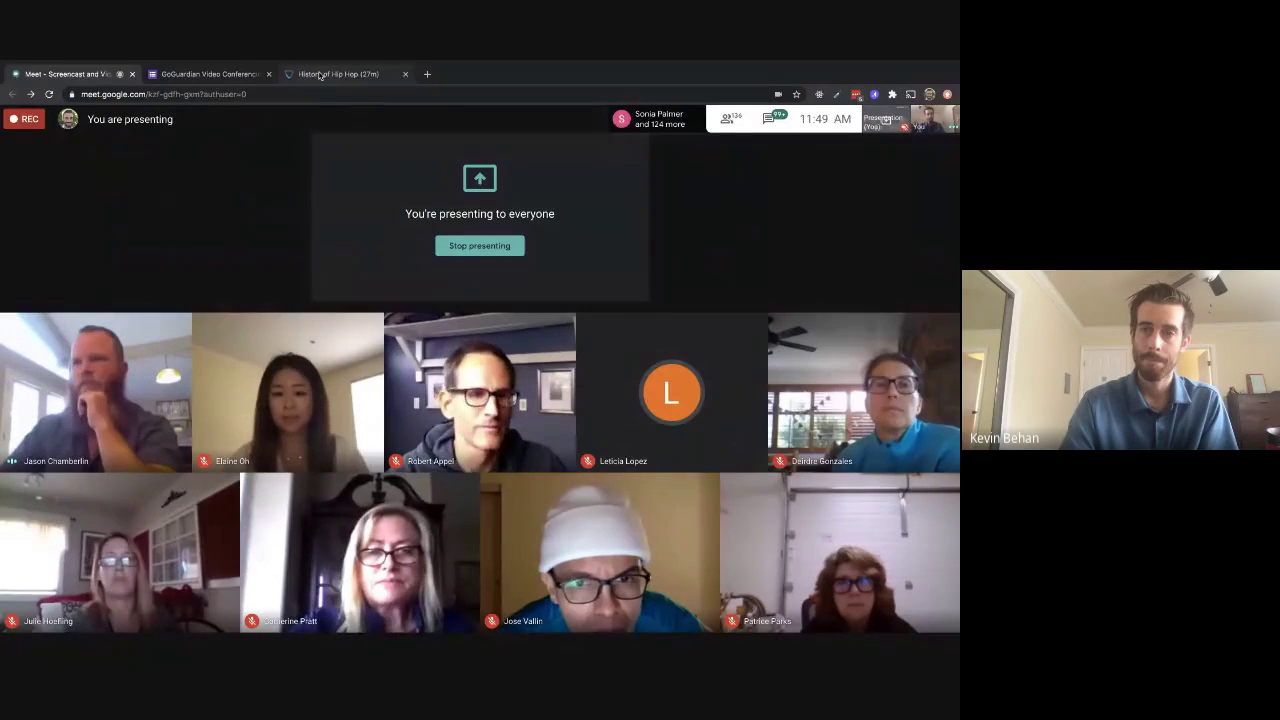
{"action": "left_click", "coordinate": [320, 76]}
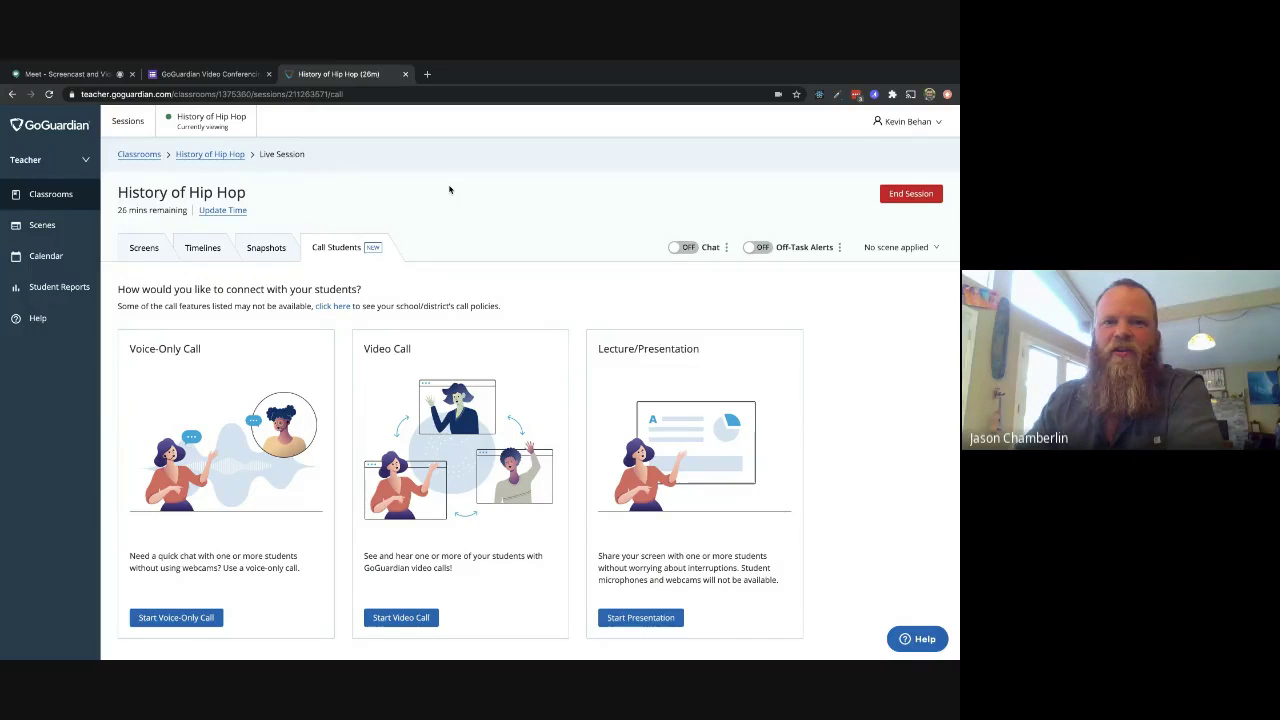
{"action": "left_click", "coordinate": [680, 248]}
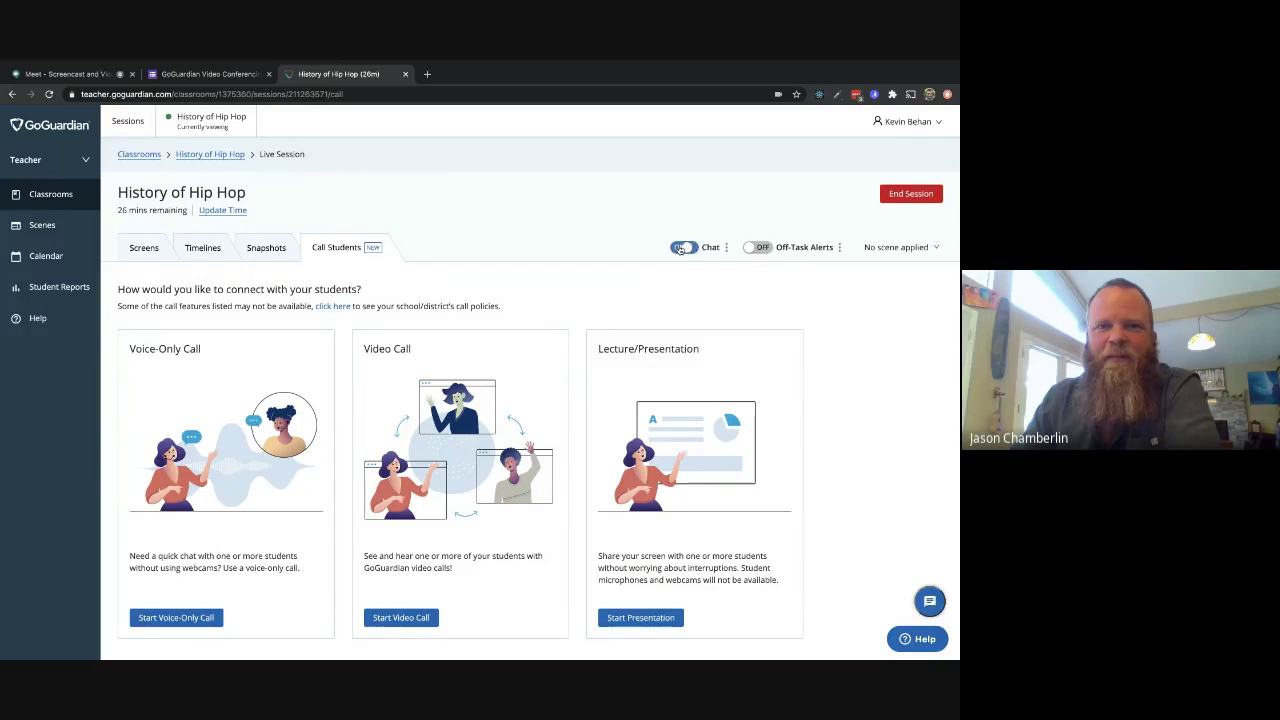
{"action": "left_click", "coordinate": [929, 601]}
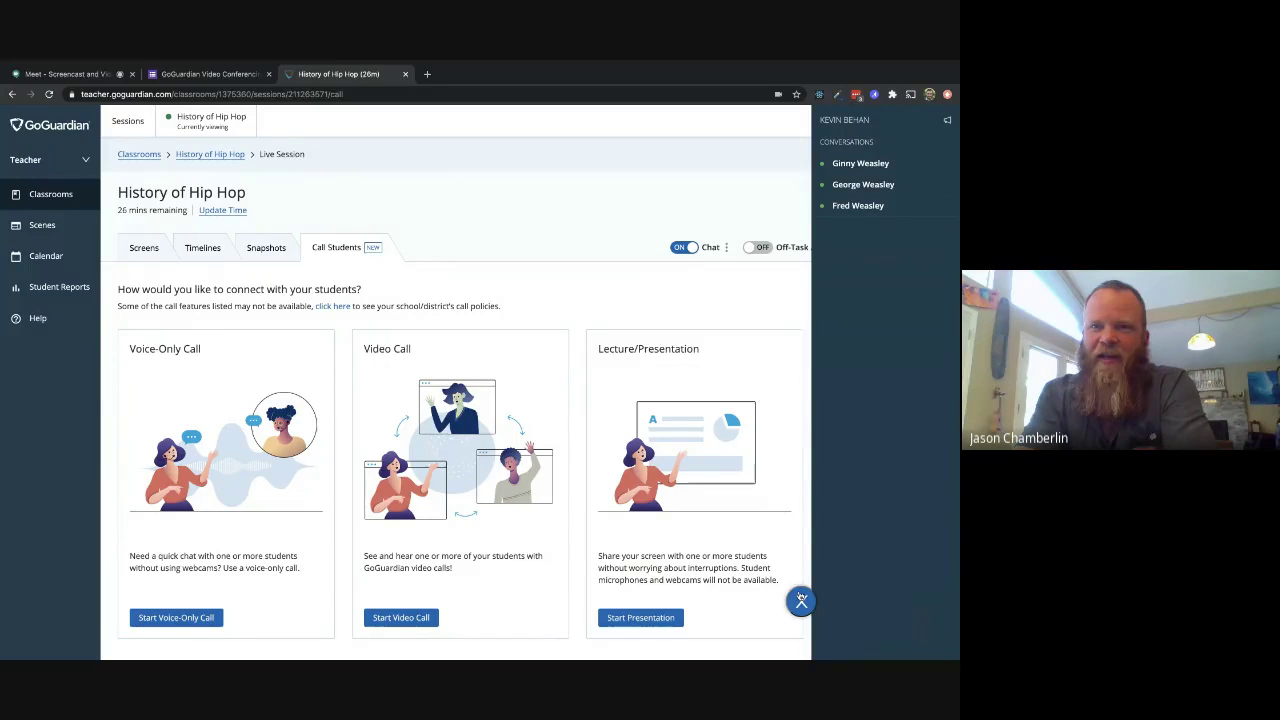
{"action": "left_click", "coordinate": [801, 600]}
- Open the Lecture/Presentation settings and review the available options
{"action": "left_click", "coordinate": [659, 618]}
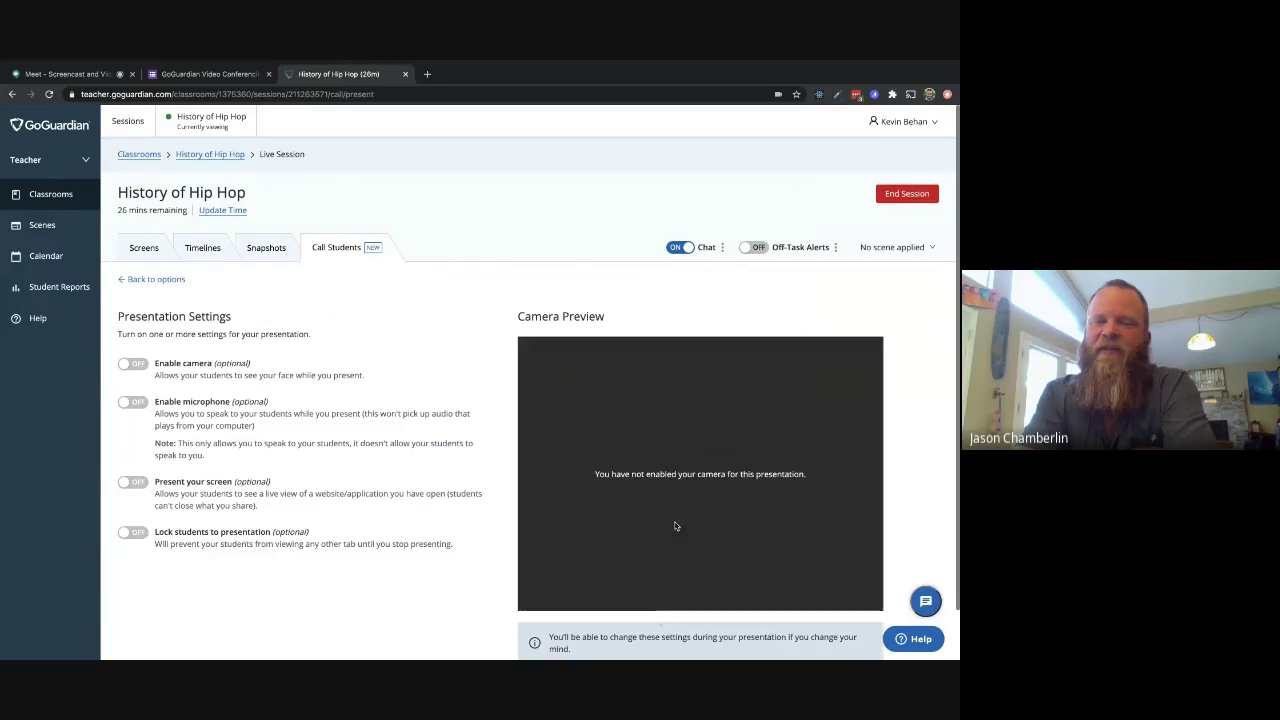
{"action": "scroll", "coordinate": [678, 524], "scroll_direction": "down", "scroll_amount": 1}
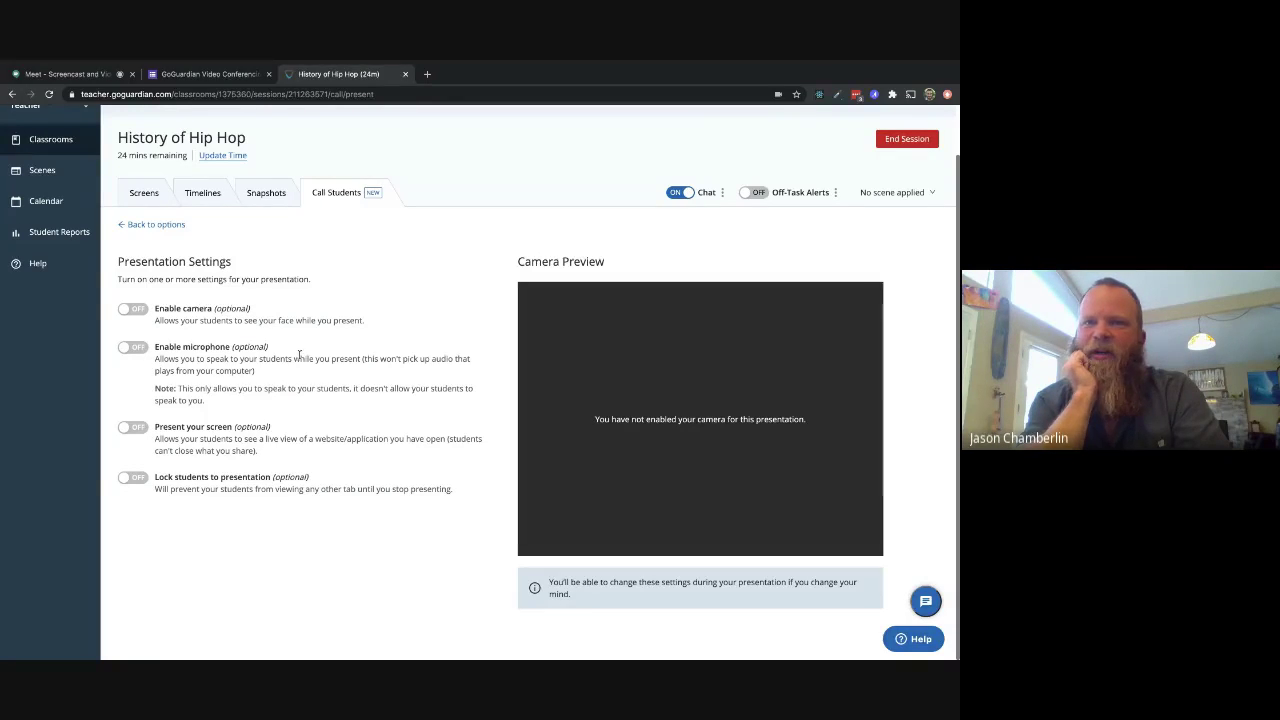
- Switch to the Google Meet call and stop presenting the screen to everyone
{"action": "left_click", "coordinate": [70, 74]}
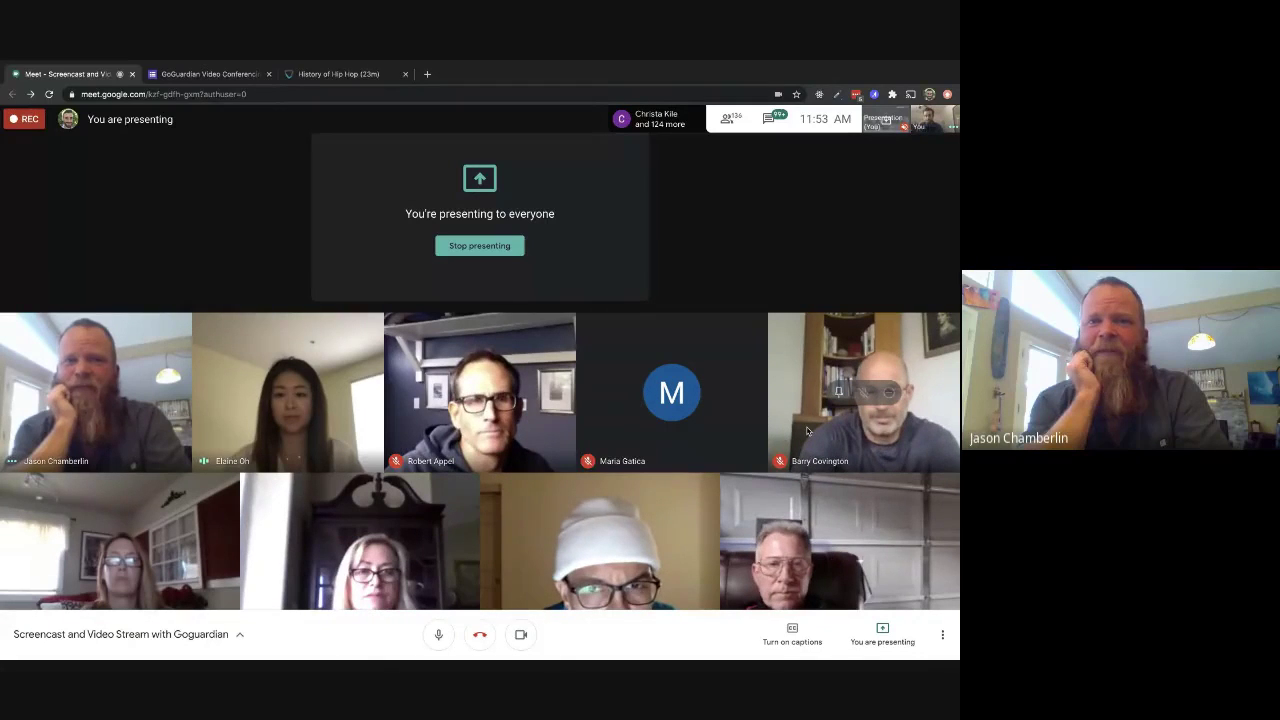
{"action": "left_click", "coordinate": [878, 632]}
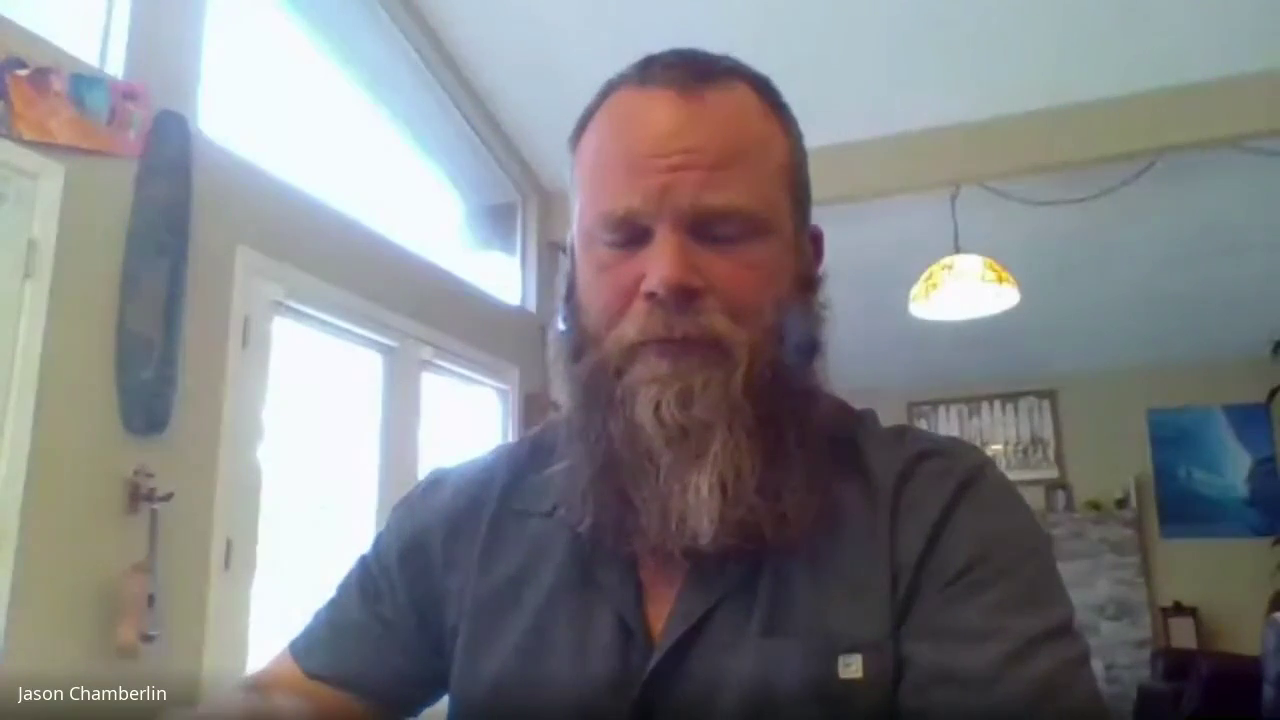